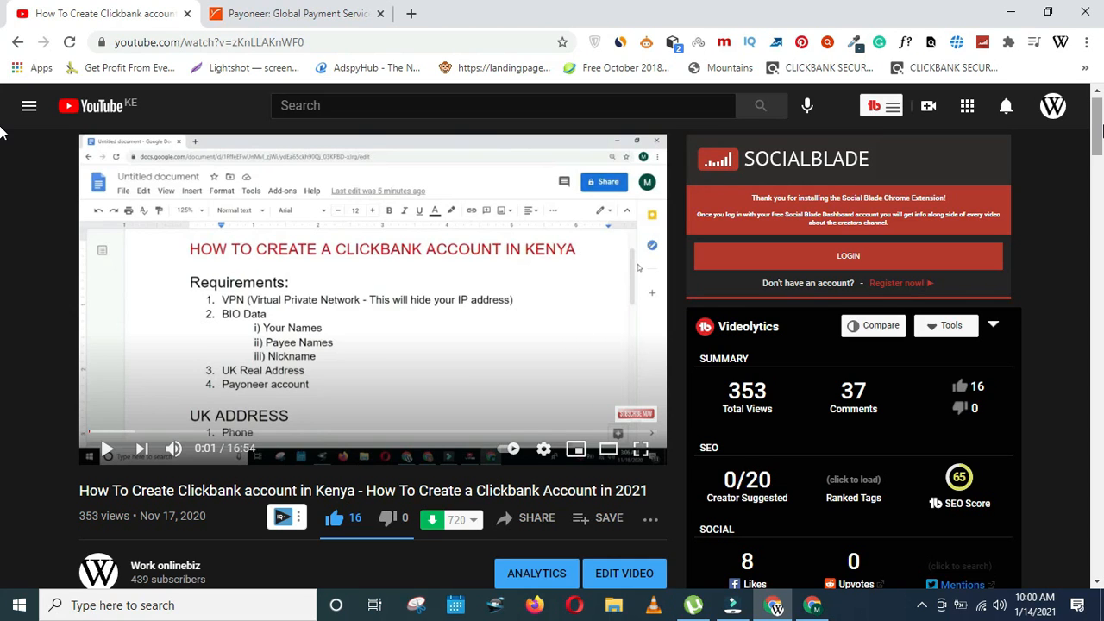
- Leave the Clickbank tutorial on YouTube and bring up the ClickBank sign-in window
{"action": "scroll", "coordinate": [3, 133], "scroll_direction": "down", "scroll_amount": 5}
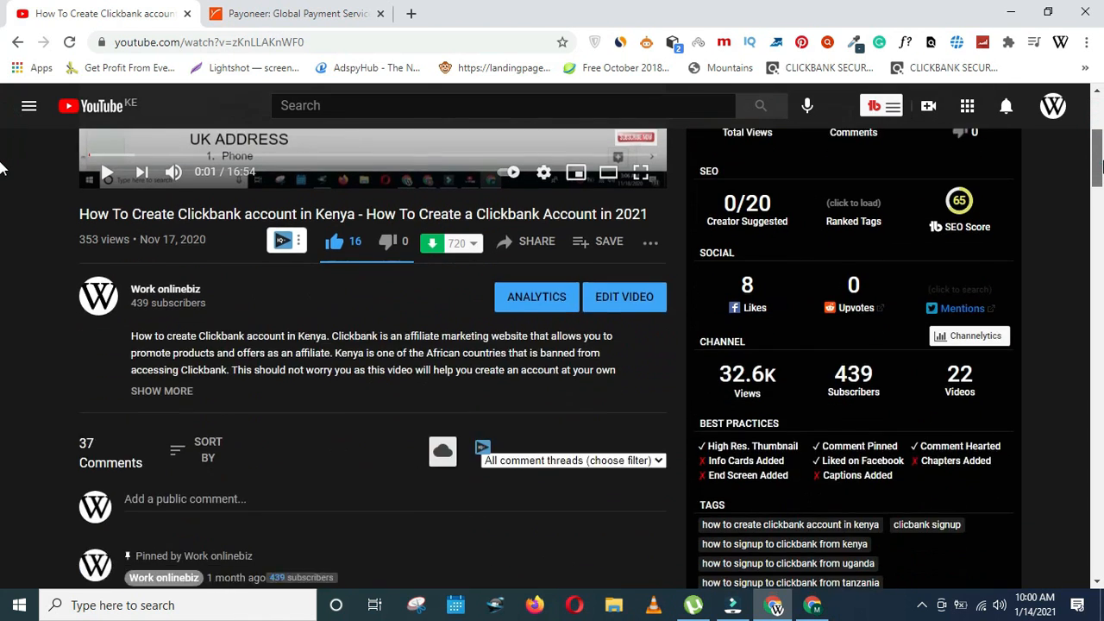
{"action": "scroll", "coordinate": [3, 138], "scroll_direction": "up", "scroll_amount": 4}
{"action": "scroll", "coordinate": [4, 138], "scroll_direction": "up", "scroll_amount": 2}
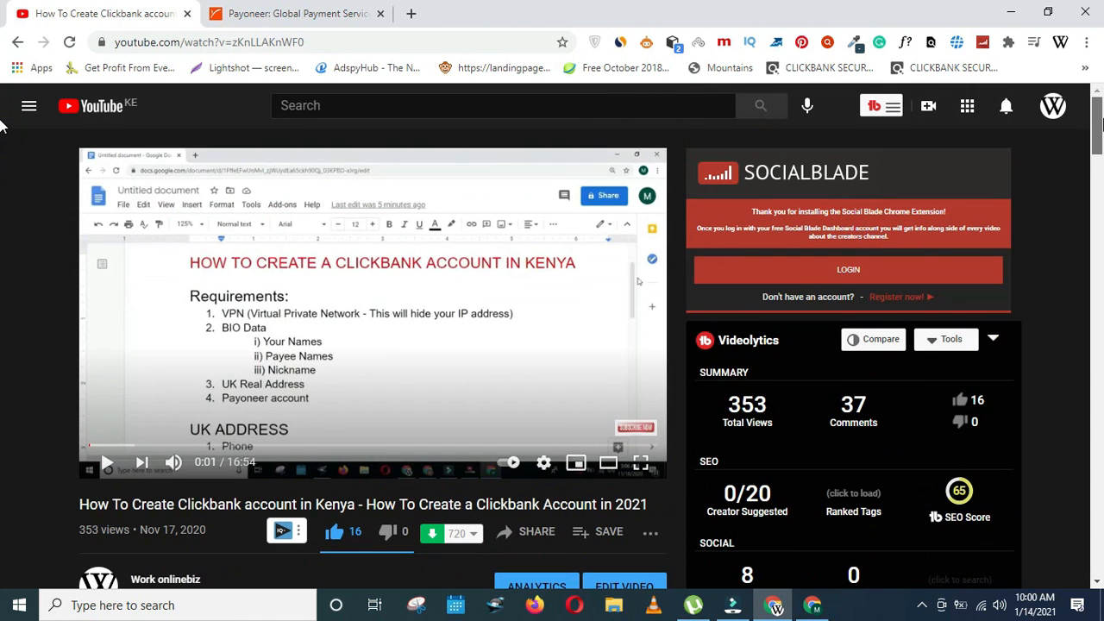
{"action": "scroll", "coordinate": [3, 138], "scroll_direction": "down", "scroll_amount": 1}
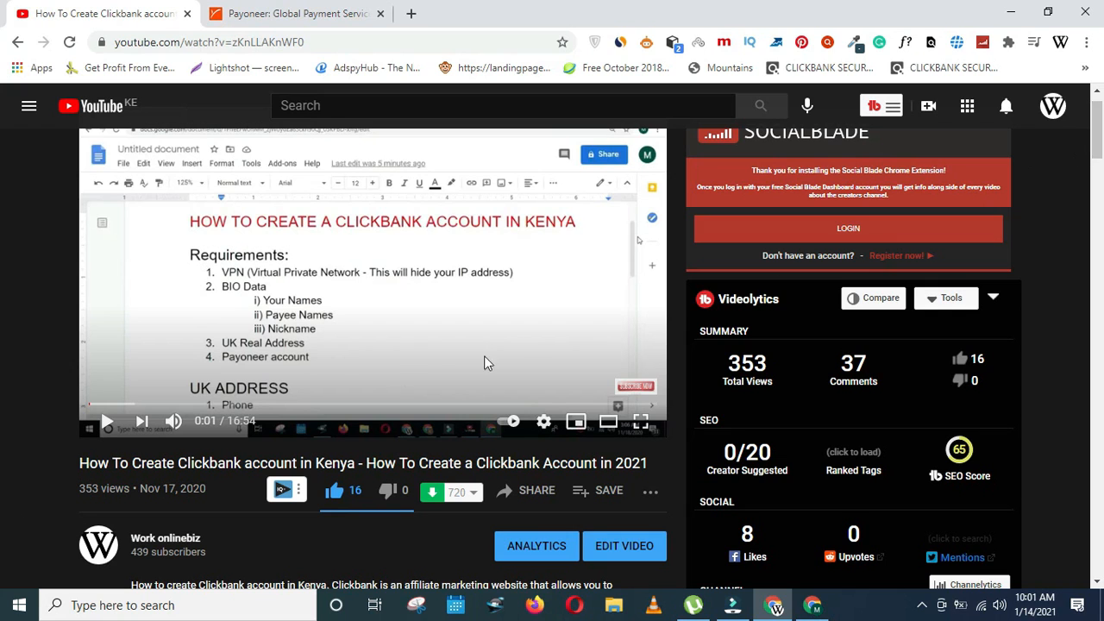
{"action": "left_click", "coordinate": [812, 609]}
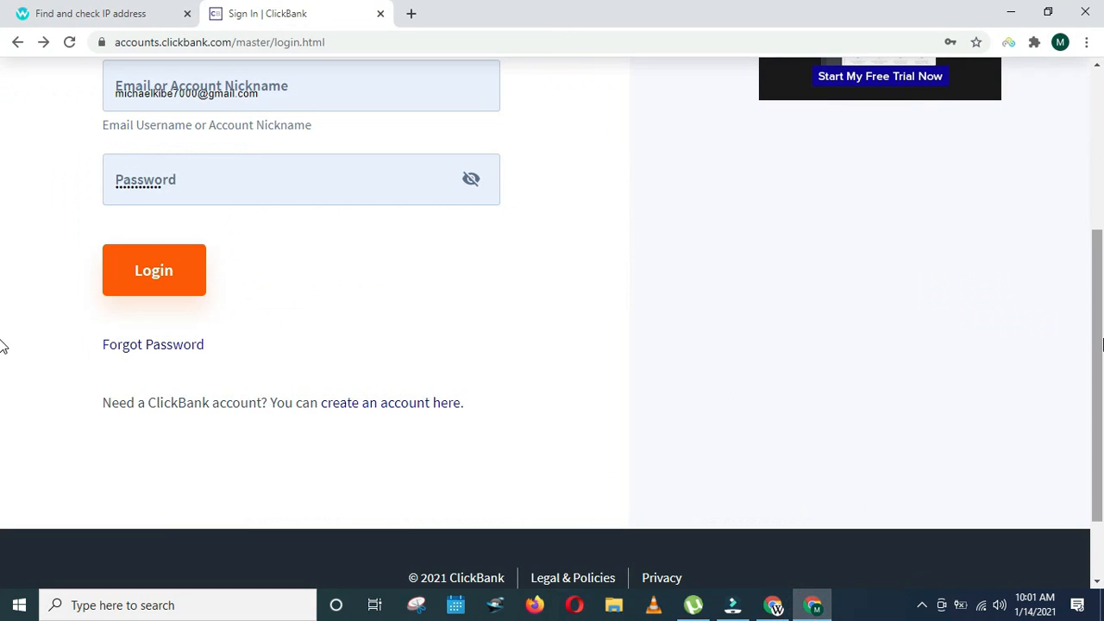
- Log in to ClickBank and open the account nickname link under Sales by Account
{"action": "scroll", "coordinate": [3, 345], "scroll_direction": "up", "scroll_amount": 3}
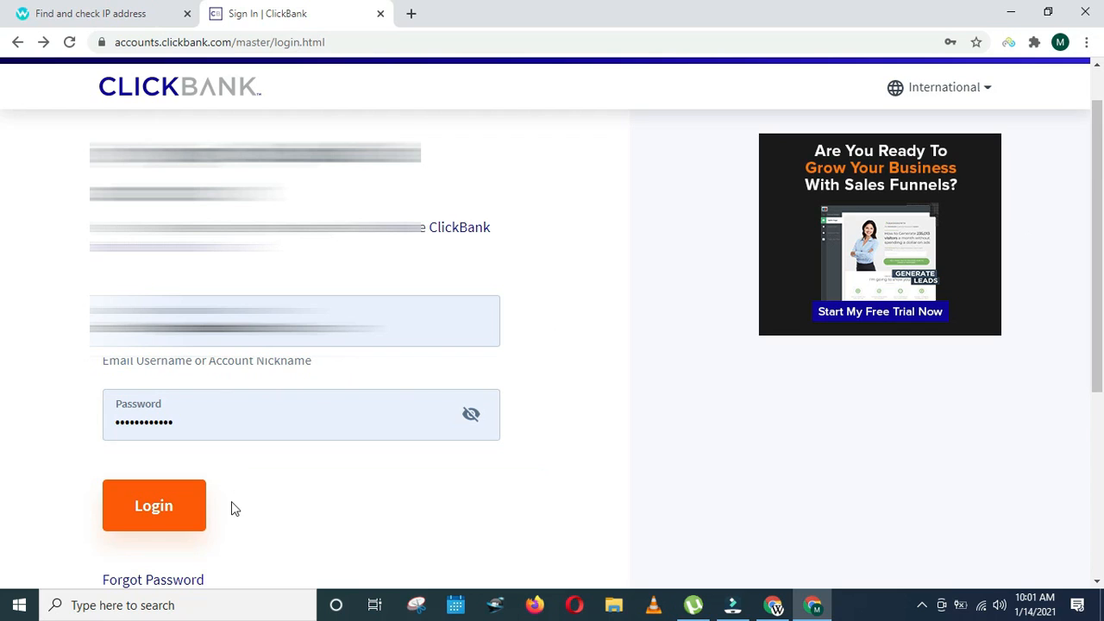
{"action": "left_click", "coordinate": [172, 520]}
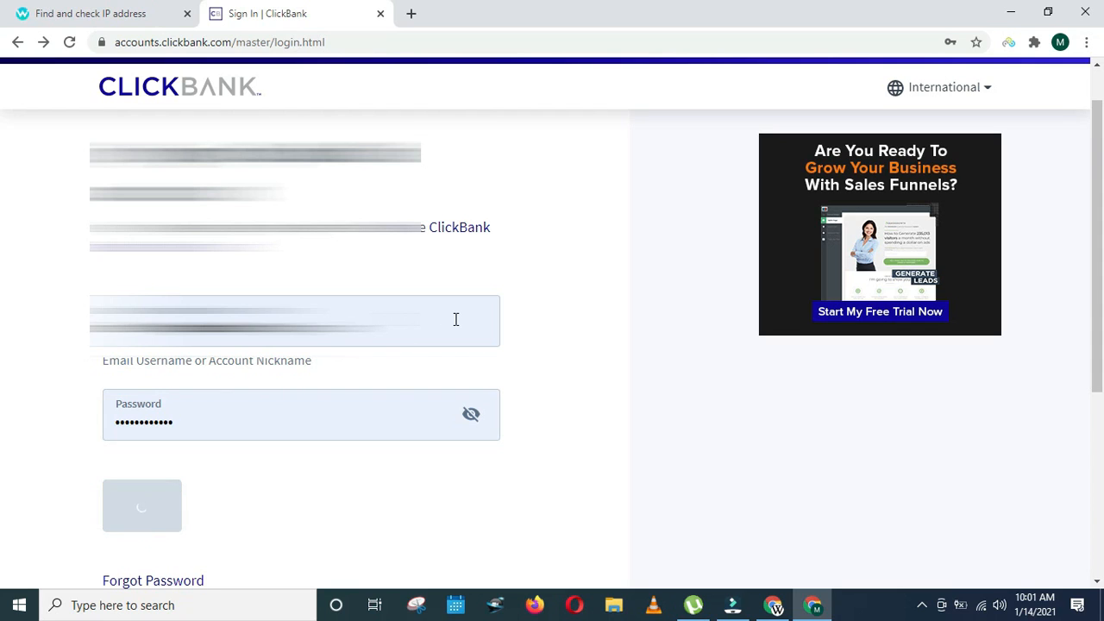
{"action": "scroll", "coordinate": [3, 290], "scroll_direction": "down", "scroll_amount": 2}
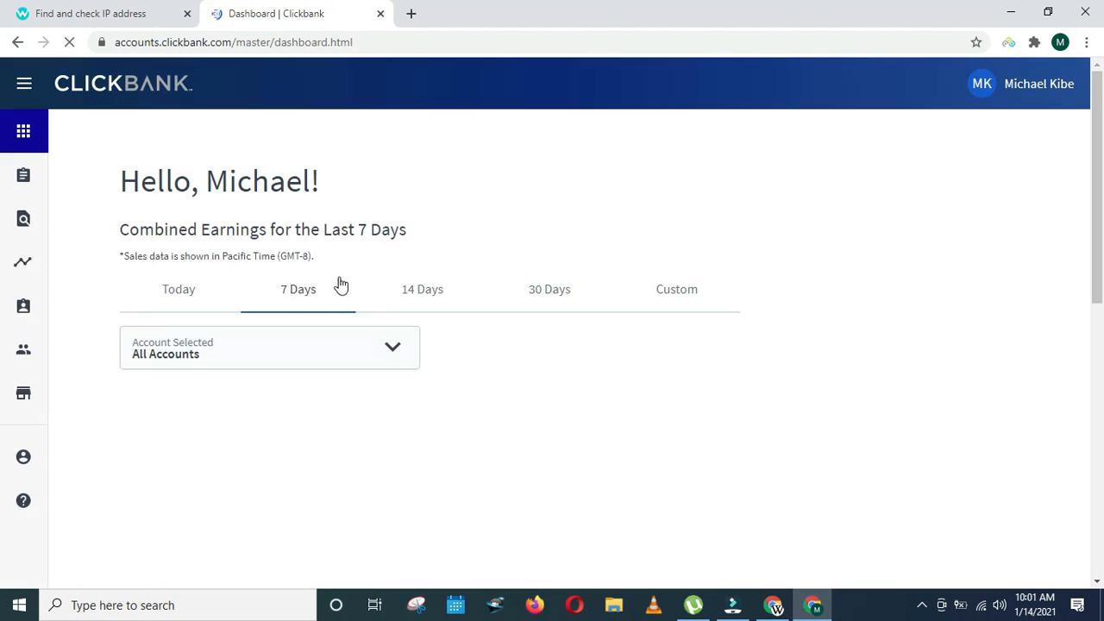
{"action": "scroll", "coordinate": [2, 289], "scroll_direction": "down", "scroll_amount": 5}
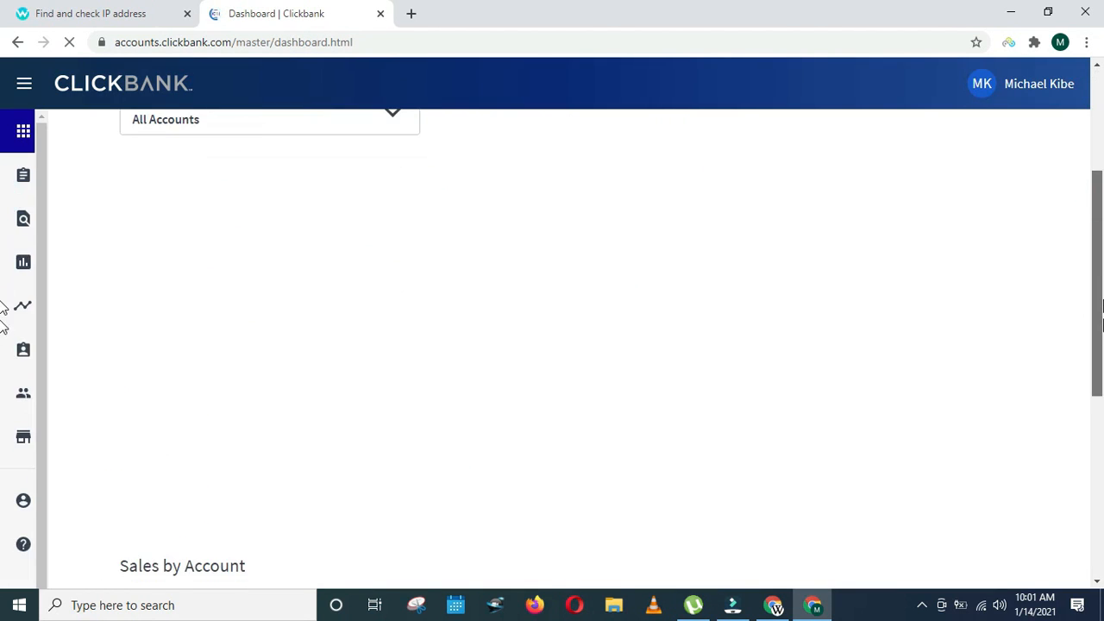
{"action": "left_click", "coordinate": [153, 512]}
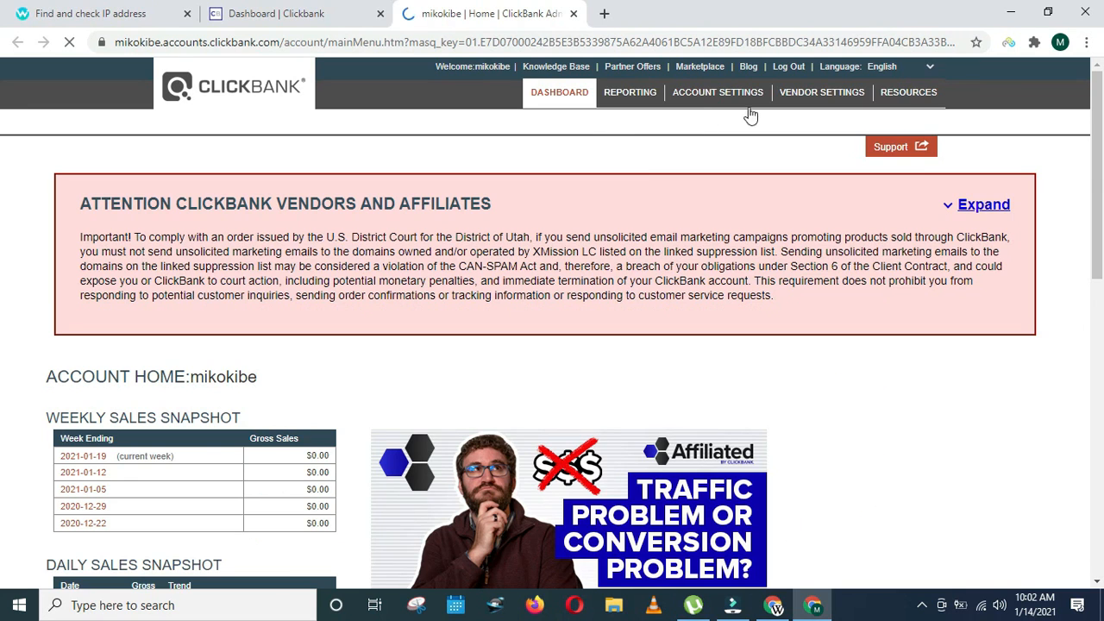
- Go to Account Settings and open the Payment Information section for editing
{"action": "scroll", "coordinate": [4, 155], "scroll_direction": "down", "scroll_amount": 1}
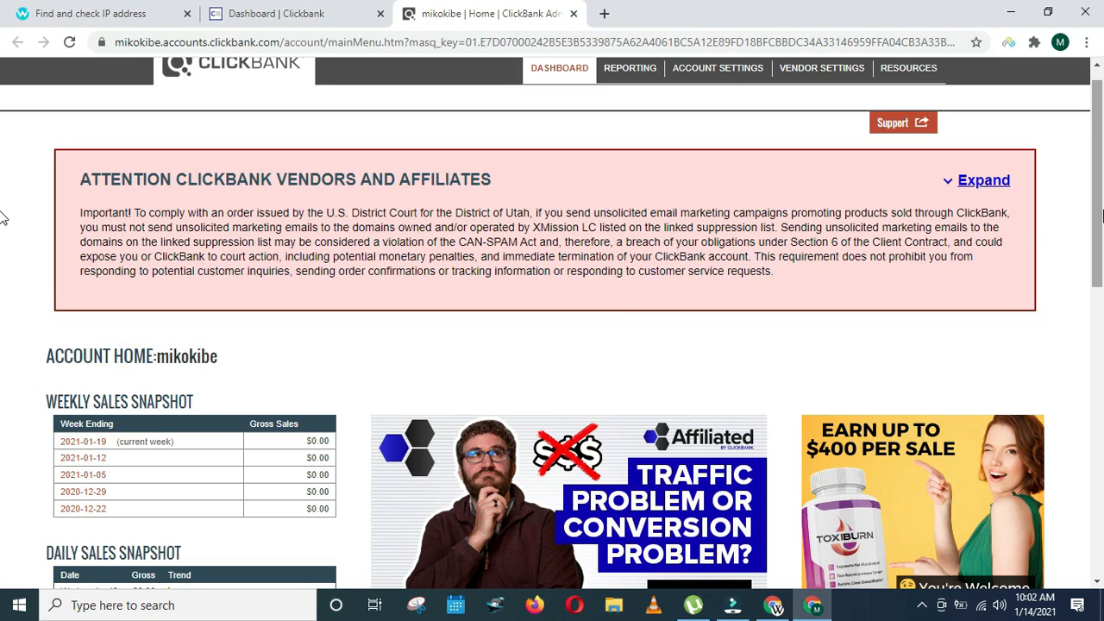
{"action": "scroll", "coordinate": [3, 198], "scroll_direction": "up", "scroll_amount": 1}
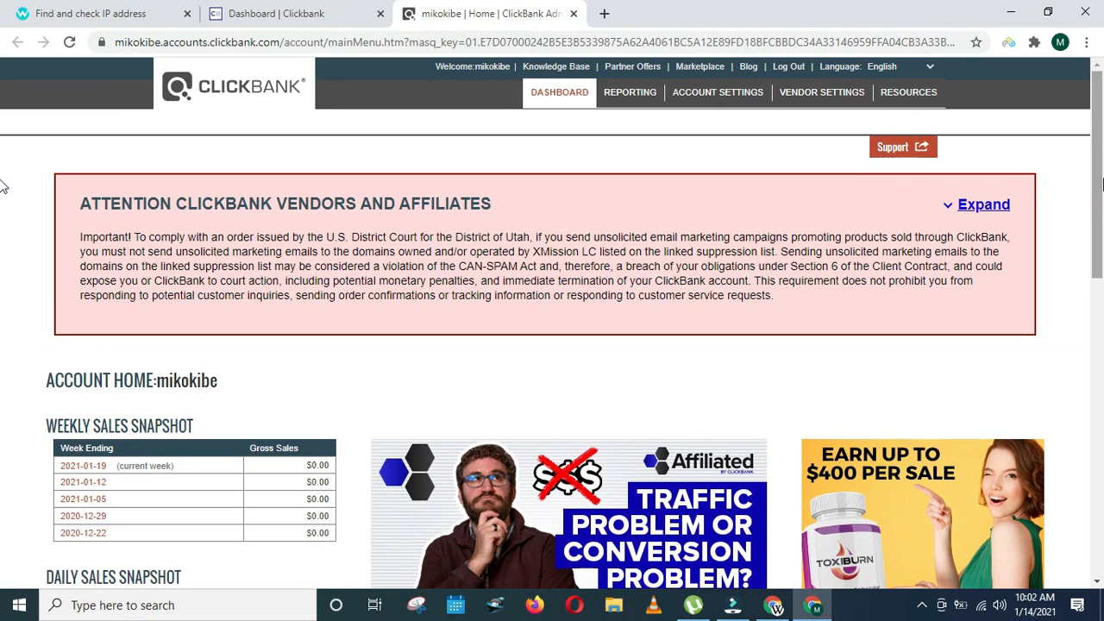
{"action": "left_click", "coordinate": [707, 100]}
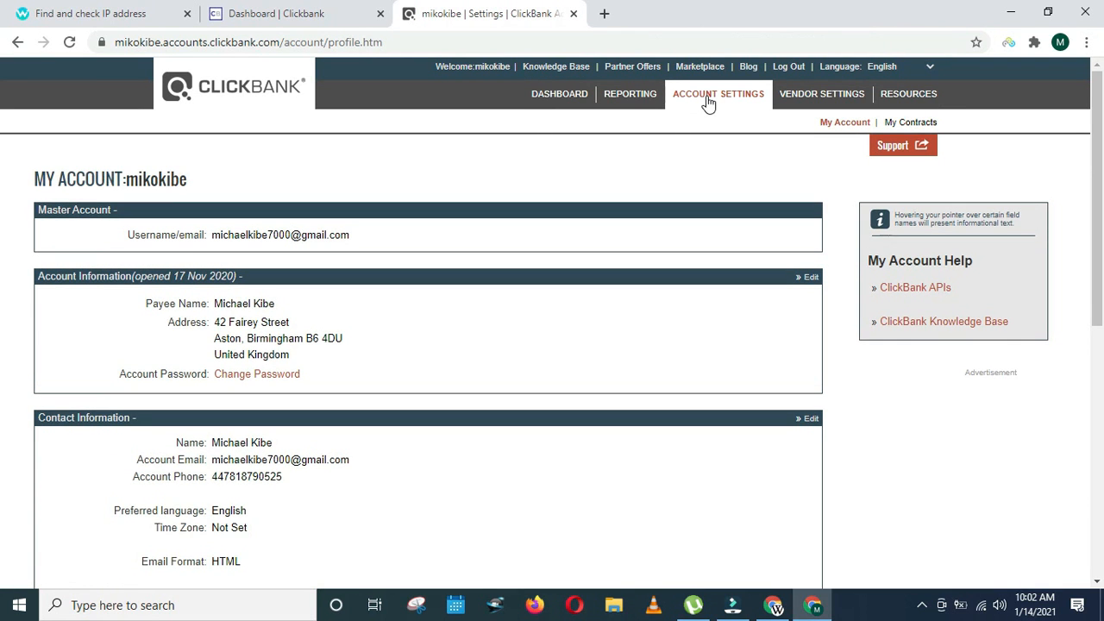
{"action": "scroll", "coordinate": [2, 216], "scroll_direction": "down", "scroll_amount": 5}
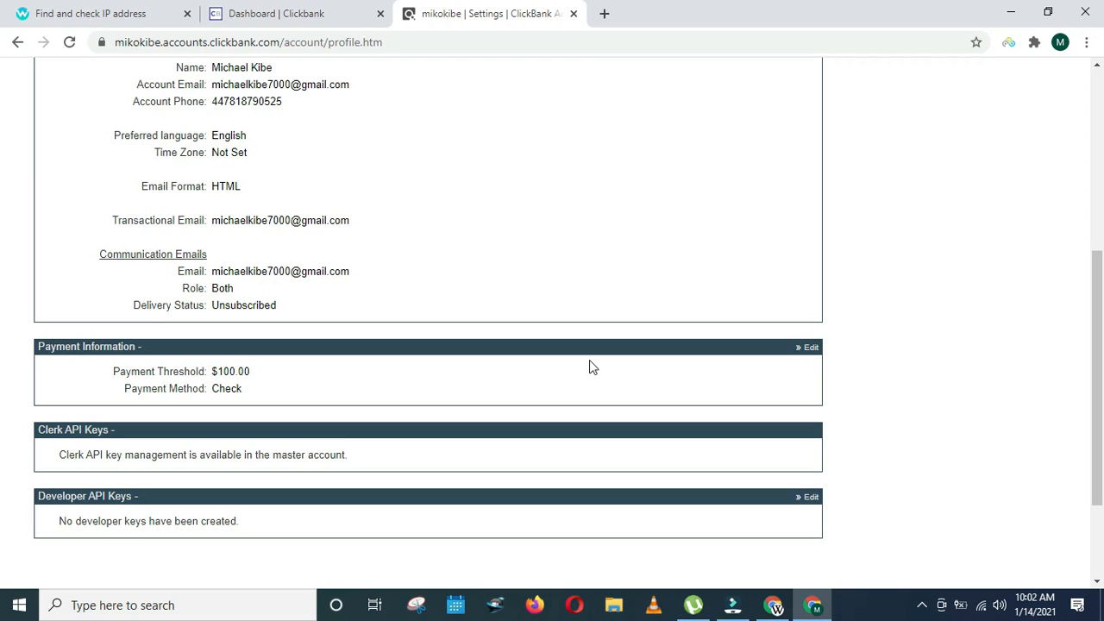
{"action": "left_click", "coordinate": [810, 348]}
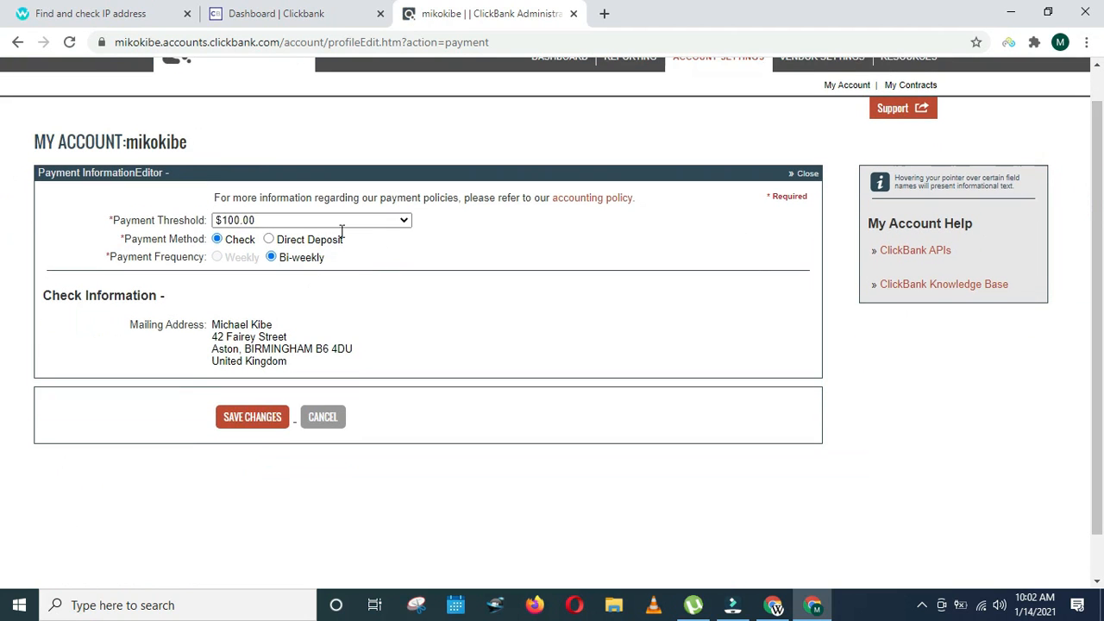
- Set the payment threshold to $10.00 and switch the payment method to Direct Deposit
{"action": "left_click", "coordinate": [386, 220]}
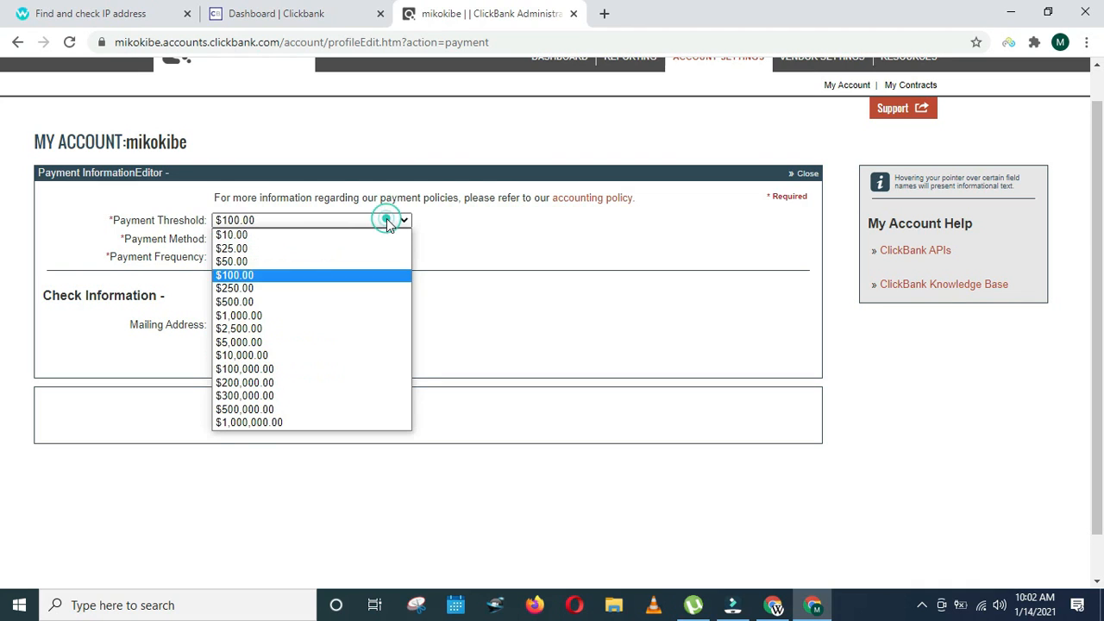
{"action": "left_click", "coordinate": [332, 234]}
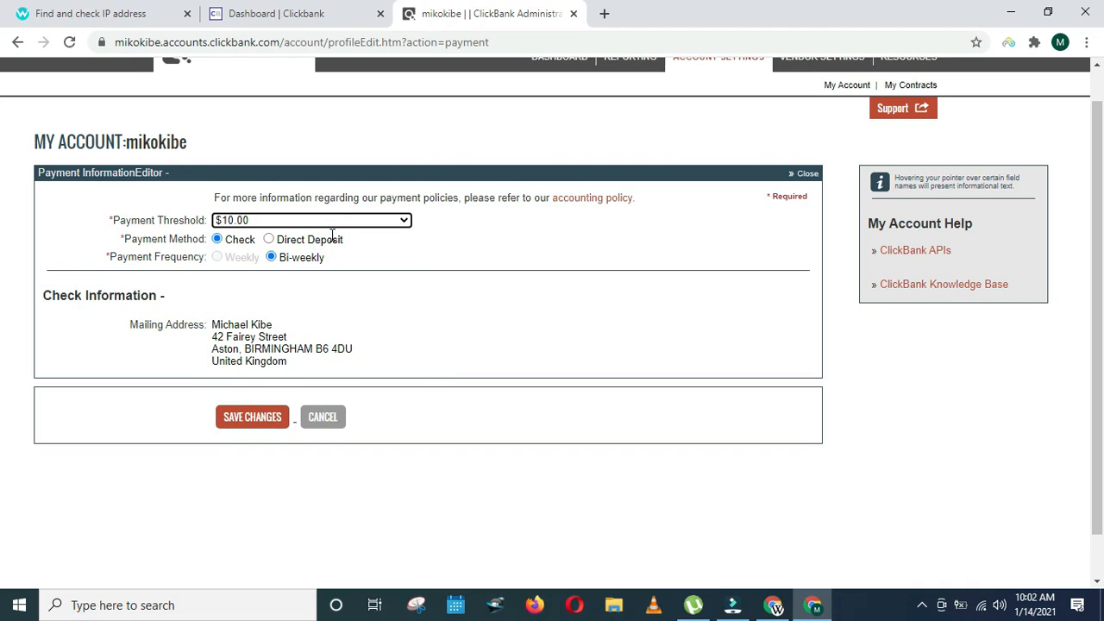
{"action": "left_click", "coordinate": [268, 239]}
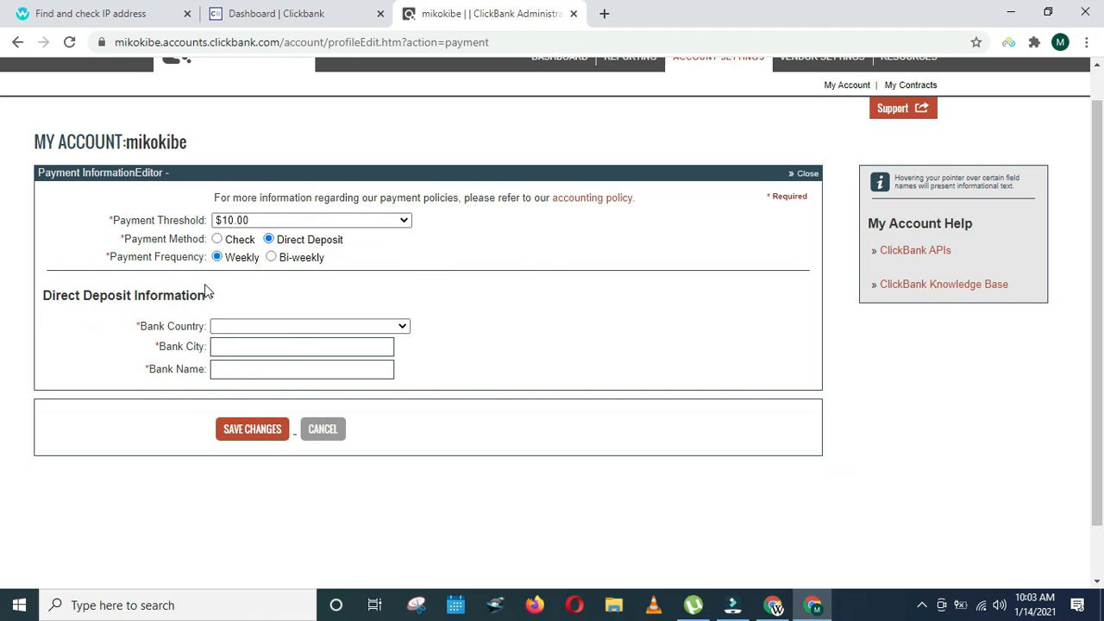
{"action": "left_click", "coordinate": [773, 604]}
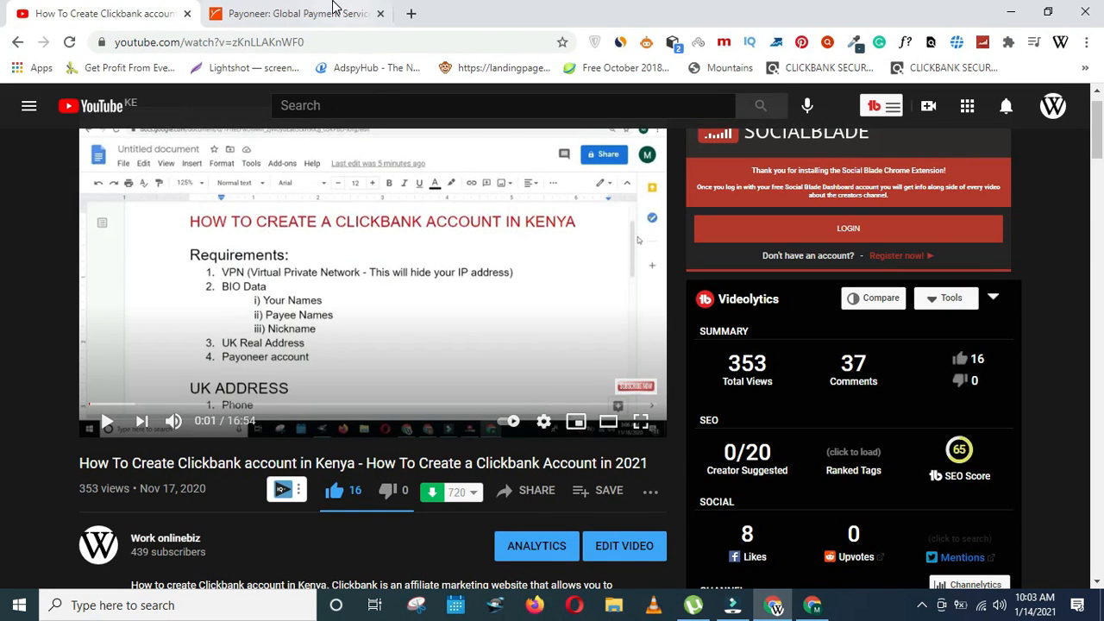
- Switch to the Payoneer tab and go to the Payoneer home page
{"action": "left_click", "coordinate": [333, 13]}
{"action": "scroll", "coordinate": [229, 200], "scroll_direction": "up", "scroll_amount": 3}
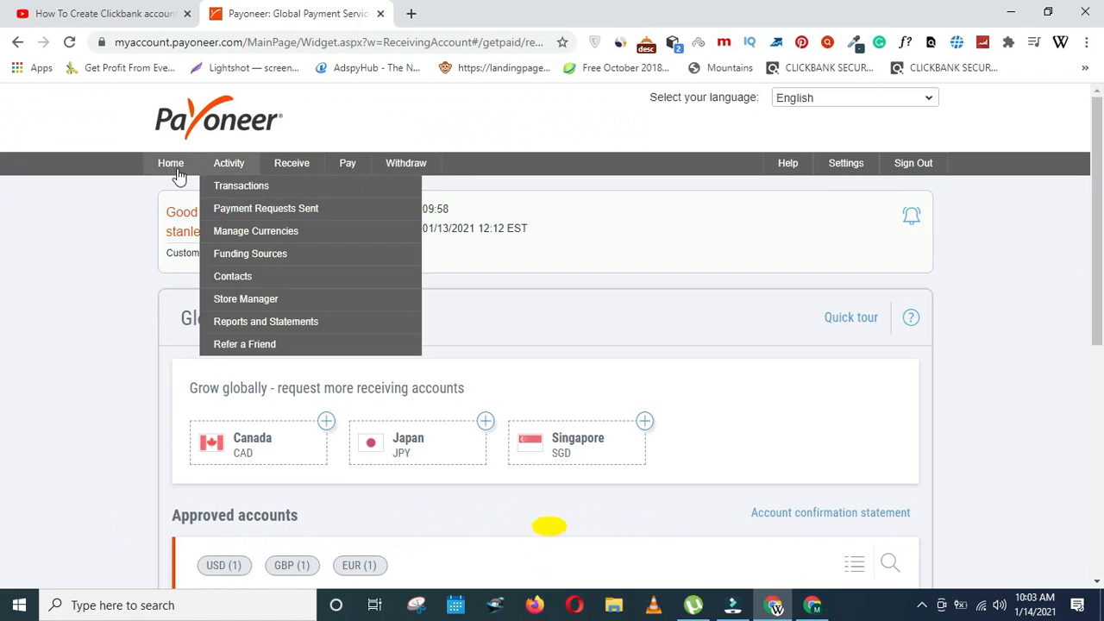
{"action": "left_click", "coordinate": [170, 163]}
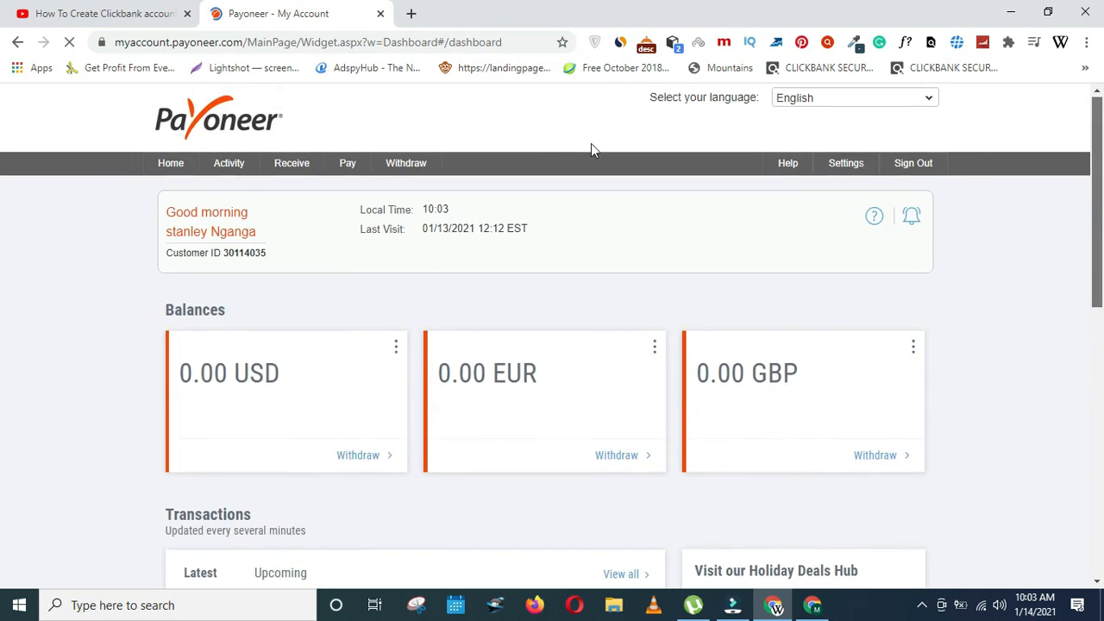
- Open Receive > Global Payment Service to review the approved USD, GBP and EUR accounts
{"action": "mouse_move", "coordinate": [288, 163]}
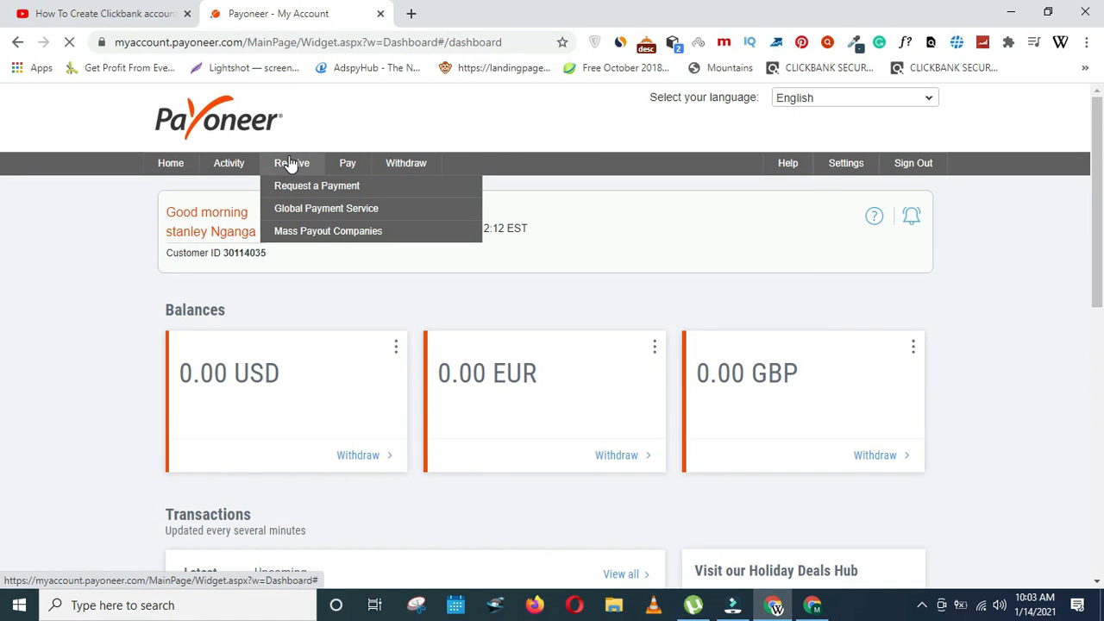
{"action": "left_click", "coordinate": [303, 212]}
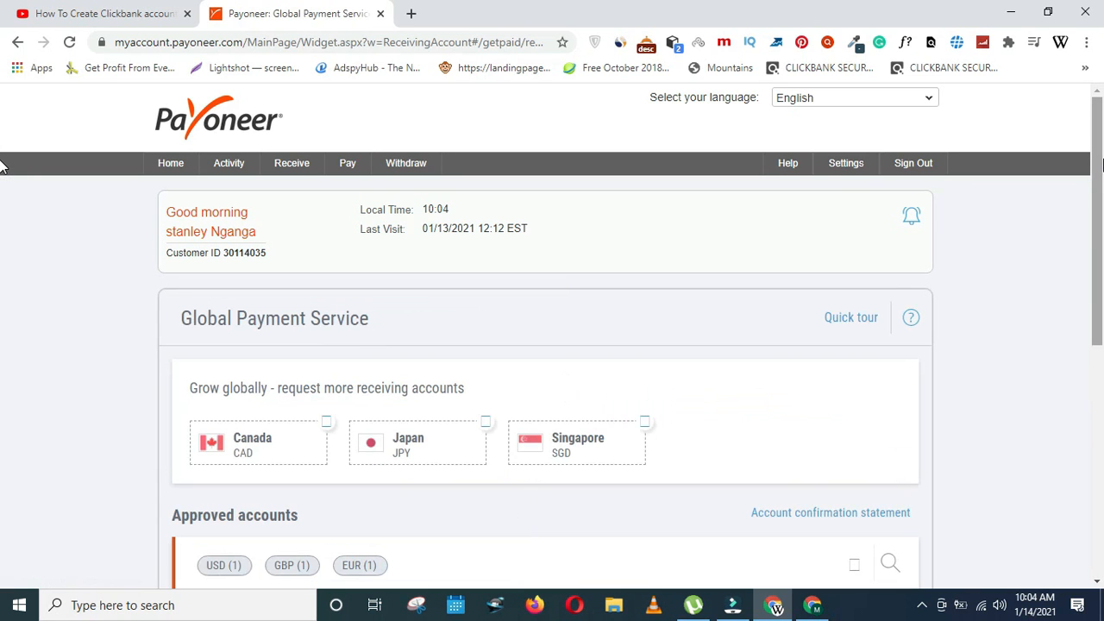
{"action": "left_click_drag", "start_coordinate": [1101, 163], "coordinate": [1101, 250]}
{"action": "scroll", "coordinate": [5, 221], "scroll_direction": "up", "scroll_amount": 1}
{"action": "scroll", "coordinate": [5, 263], "scroll_direction": "down", "scroll_amount": 2}
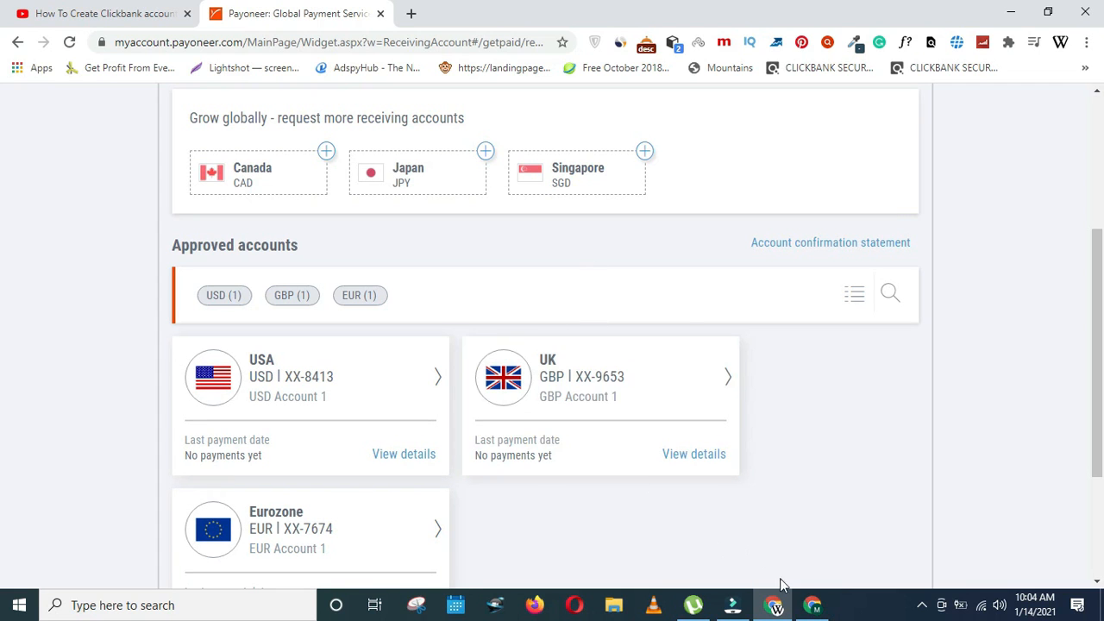
{"action": "left_click", "coordinate": [812, 605]}
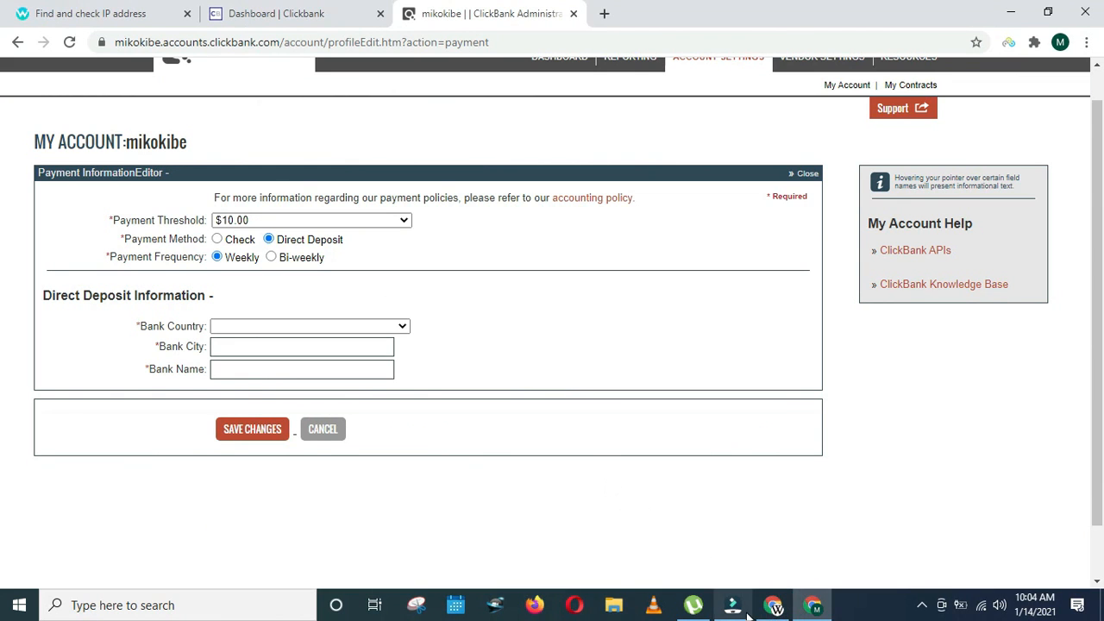
- Return to Payoneer's receiving accounts and open the UK GBP account's bank details
{"action": "left_click", "coordinate": [773, 608]}
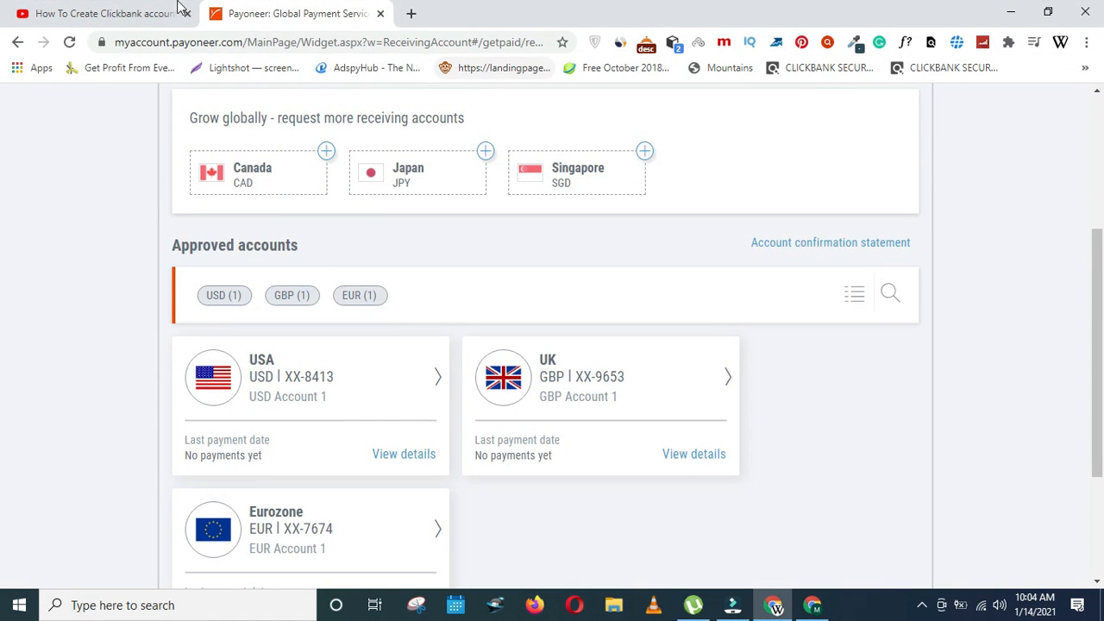
{"action": "left_click", "coordinate": [148, 14]}
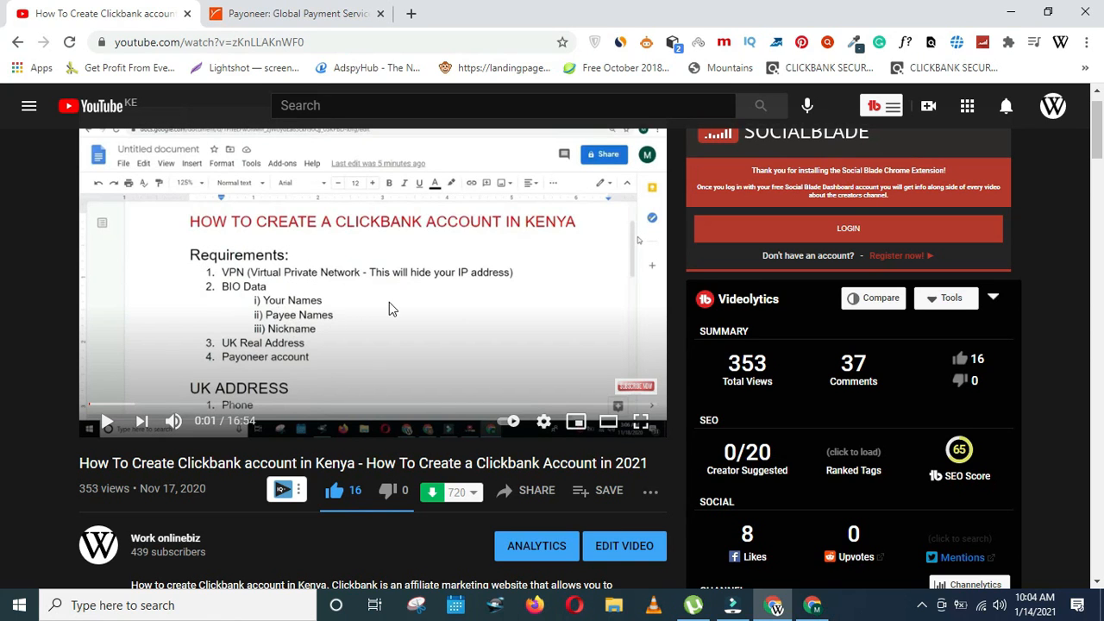
{"action": "left_click", "coordinate": [773, 609]}
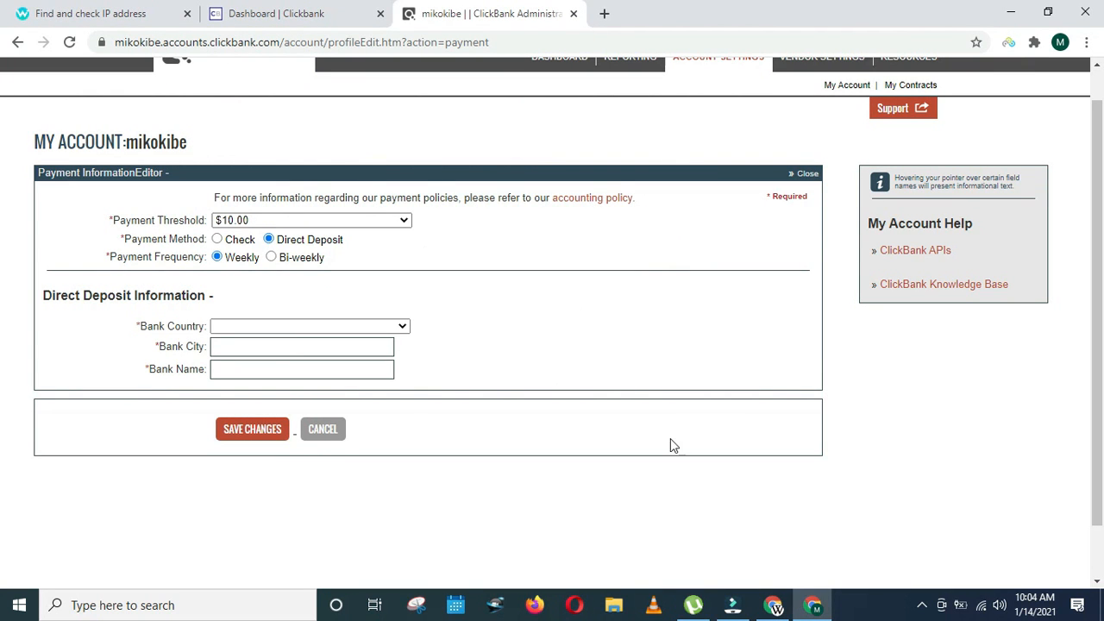
{"action": "left_click", "coordinate": [793, 608]}
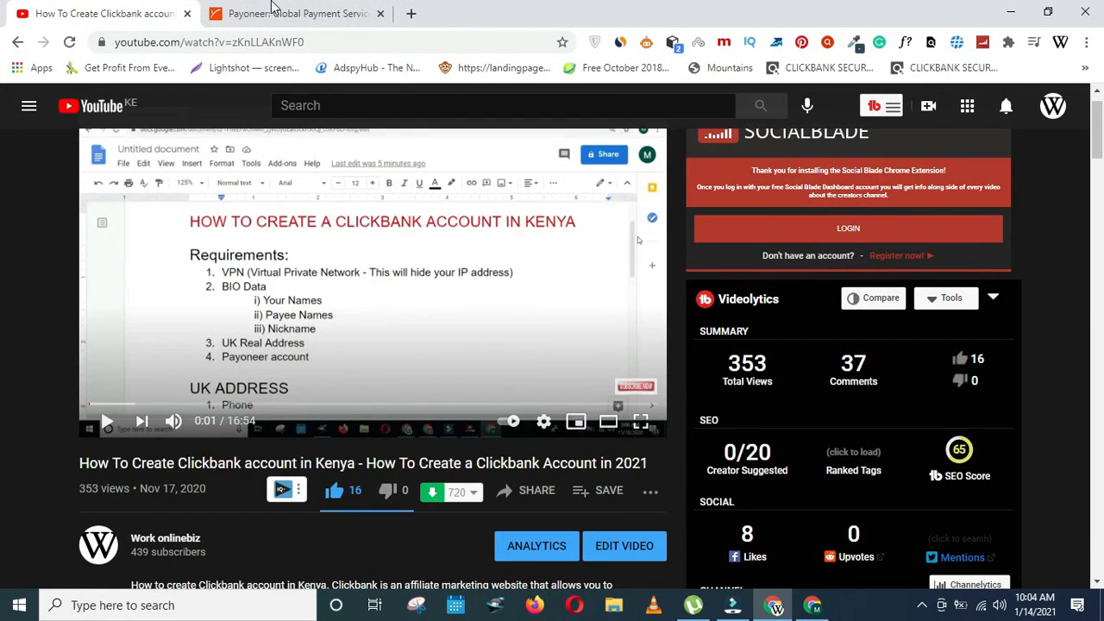
{"action": "left_click", "coordinate": [270, 9]}
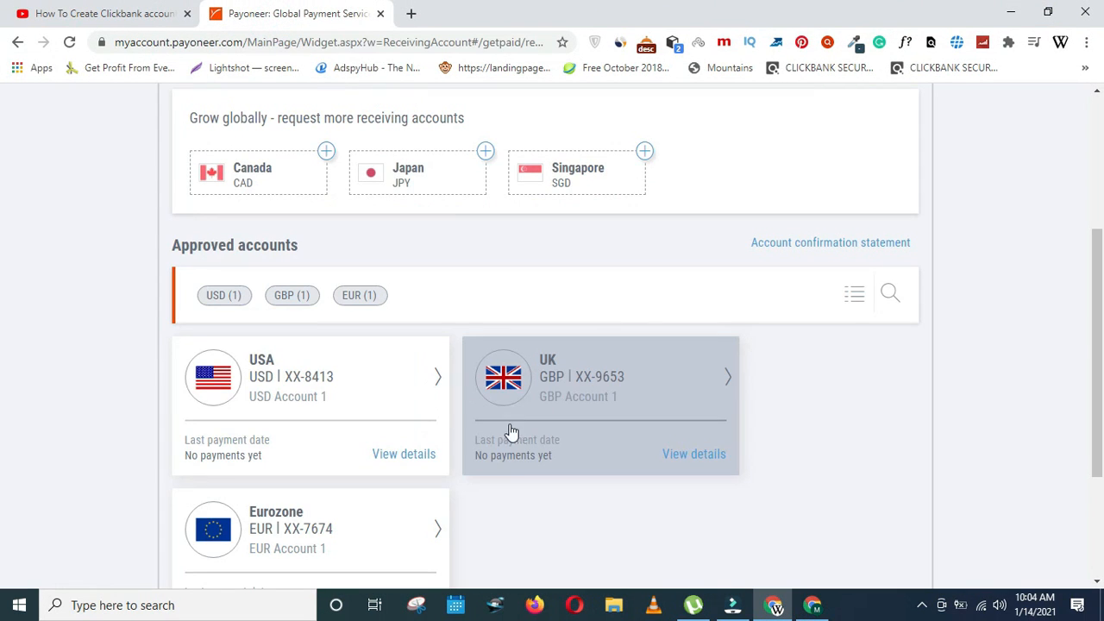
{"action": "left_click", "coordinate": [567, 427]}
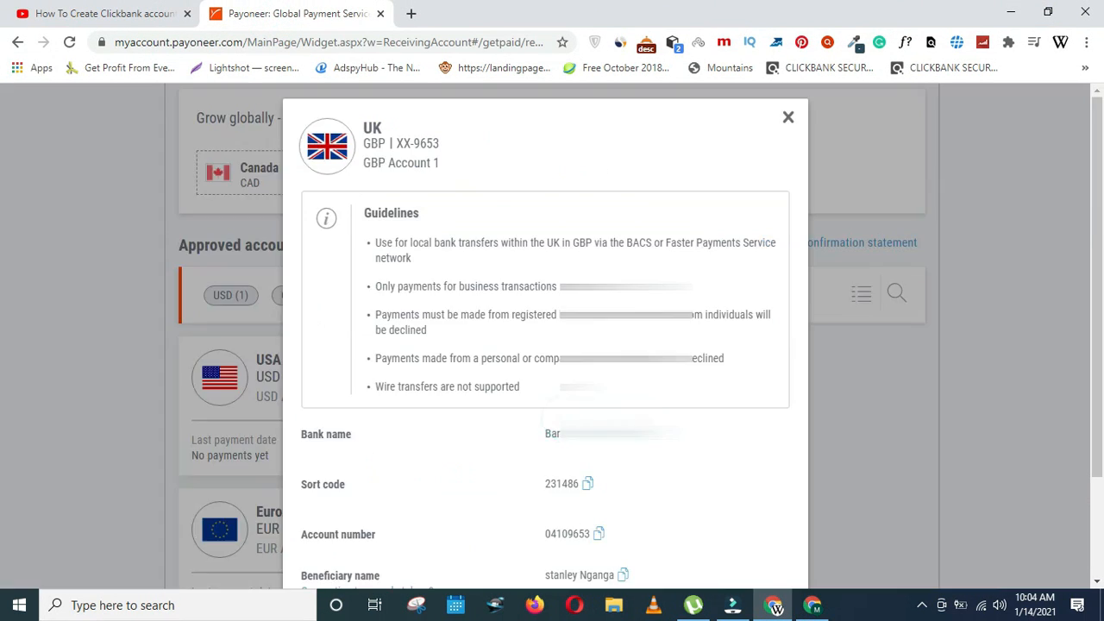
- Look over the UK account's bank name, sort code and account number, then return to ClickBank
{"action": "scroll", "coordinate": [4, 215], "scroll_direction": "down", "scroll_amount": 2}
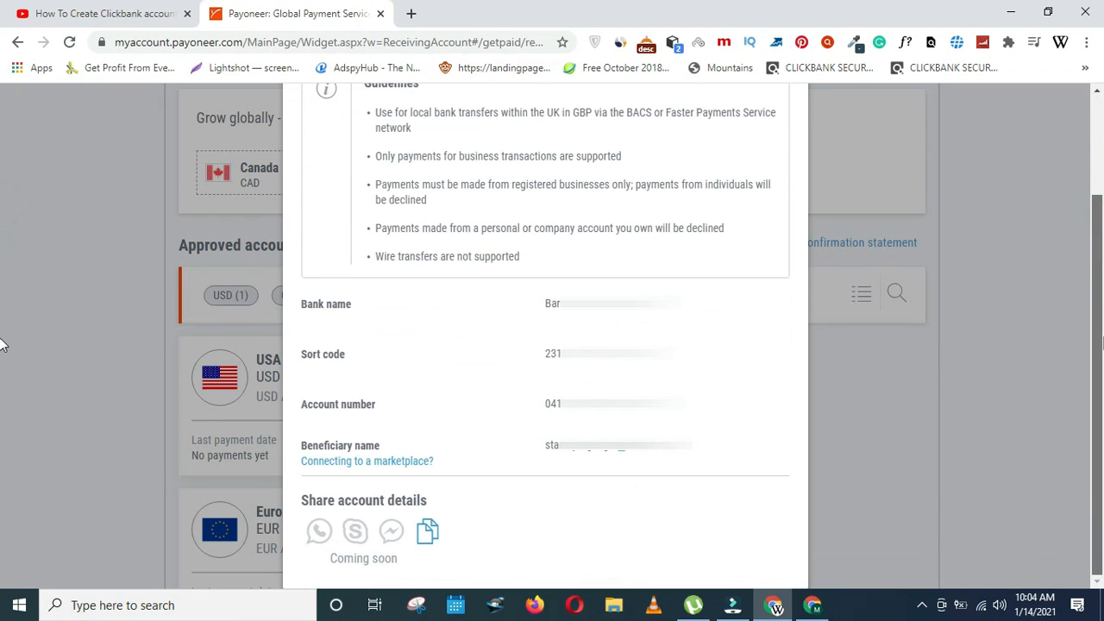
{"action": "scroll", "coordinate": [1, 345], "scroll_direction": "up", "scroll_amount": 2}
{"action": "scroll", "coordinate": [3, 225], "scroll_direction": "down", "scroll_amount": 2}
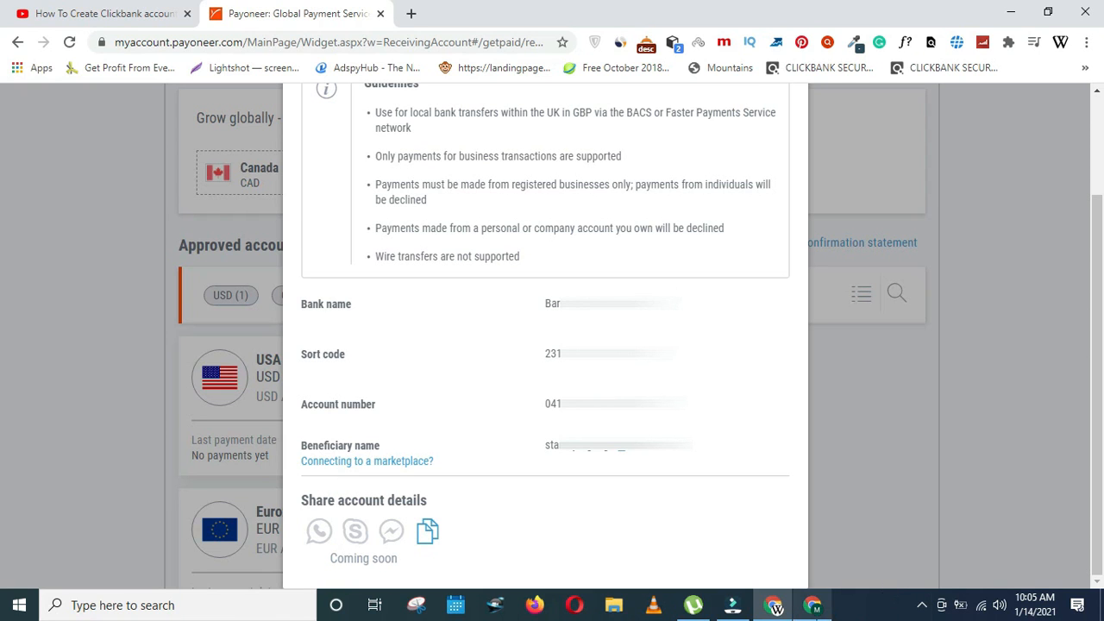
{"action": "left_click", "coordinate": [812, 605]}
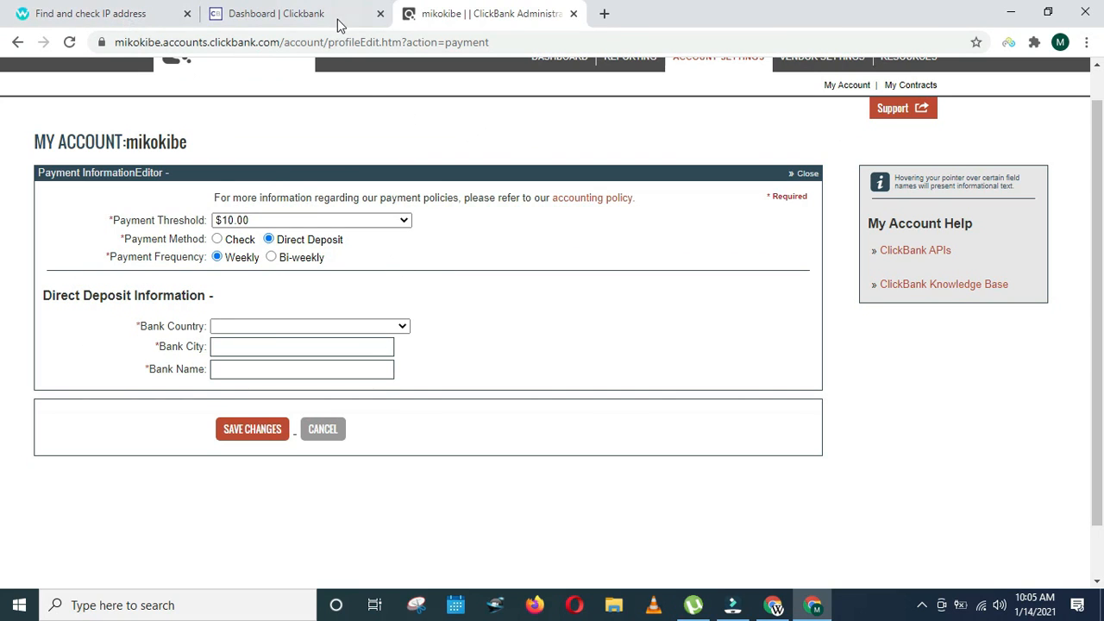
{"action": "left_click", "coordinate": [118, 12]}
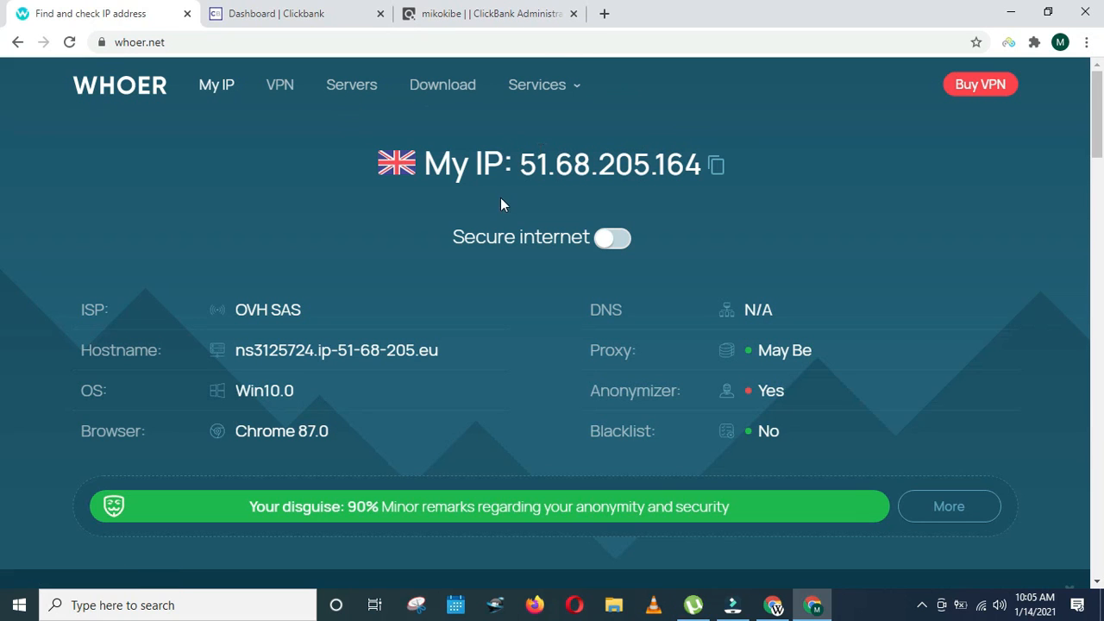
{"action": "left_click", "coordinate": [69, 43]}
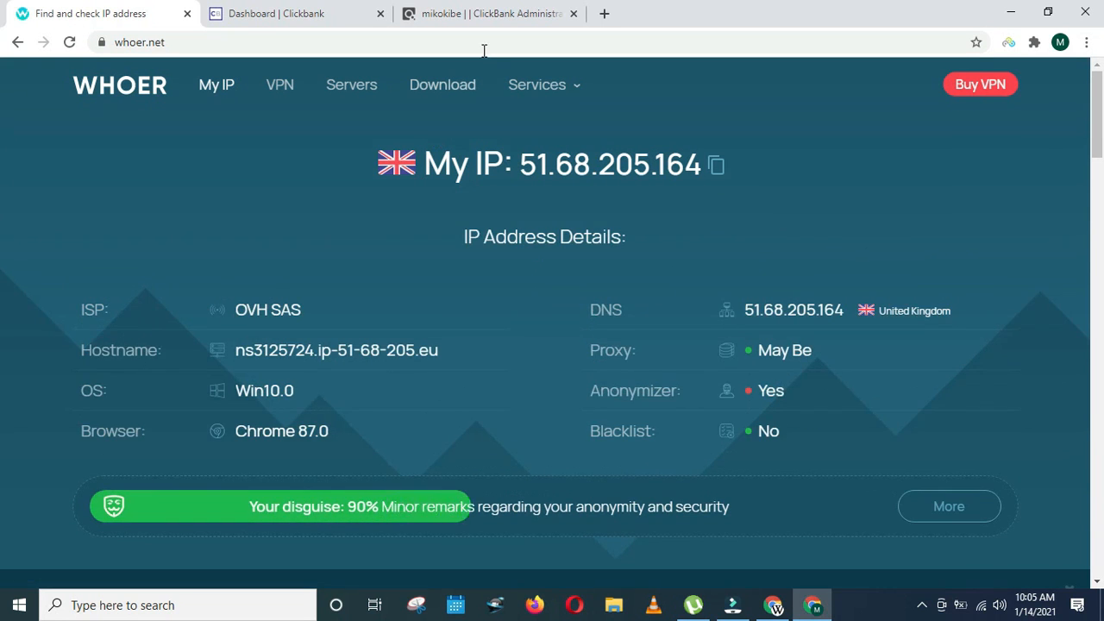
{"action": "left_click", "coordinate": [470, 10]}
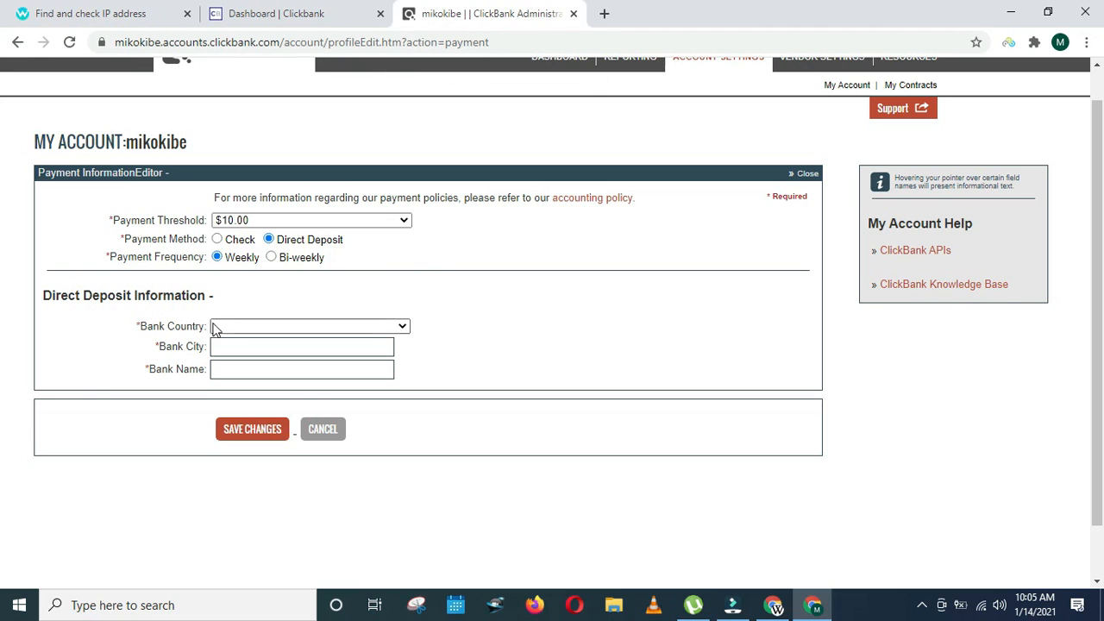
- Set bank country United Kingdom, bank city London, and paste Barclays as the bank name
{"action": "left_click", "coordinate": [248, 326]}
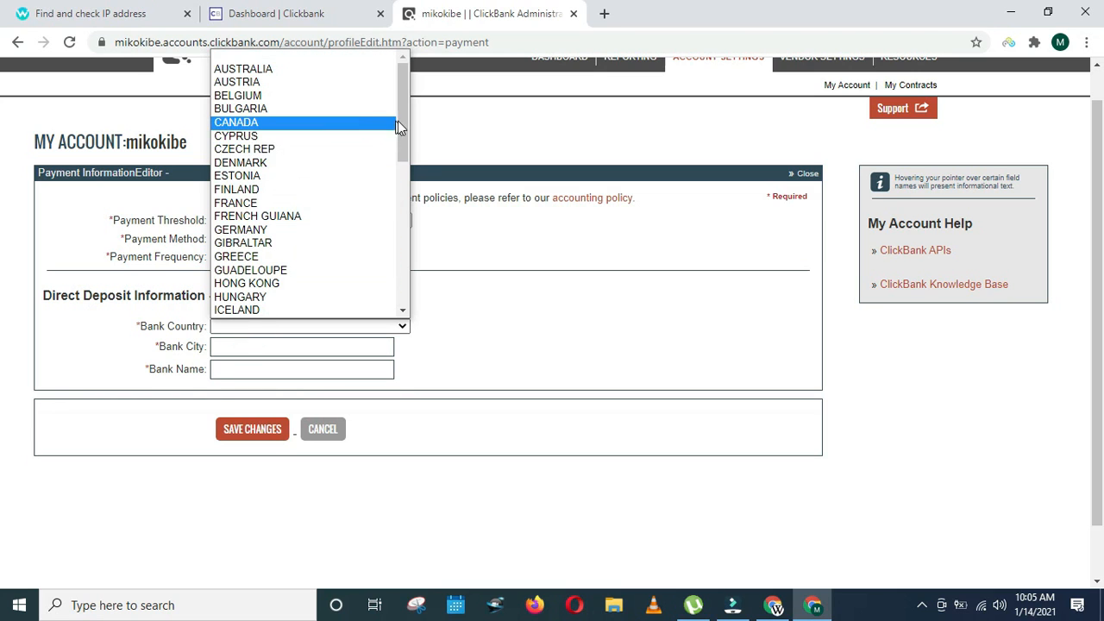
{"action": "left_click_drag", "start_coordinate": [401, 120], "coordinate": [413, 313]}
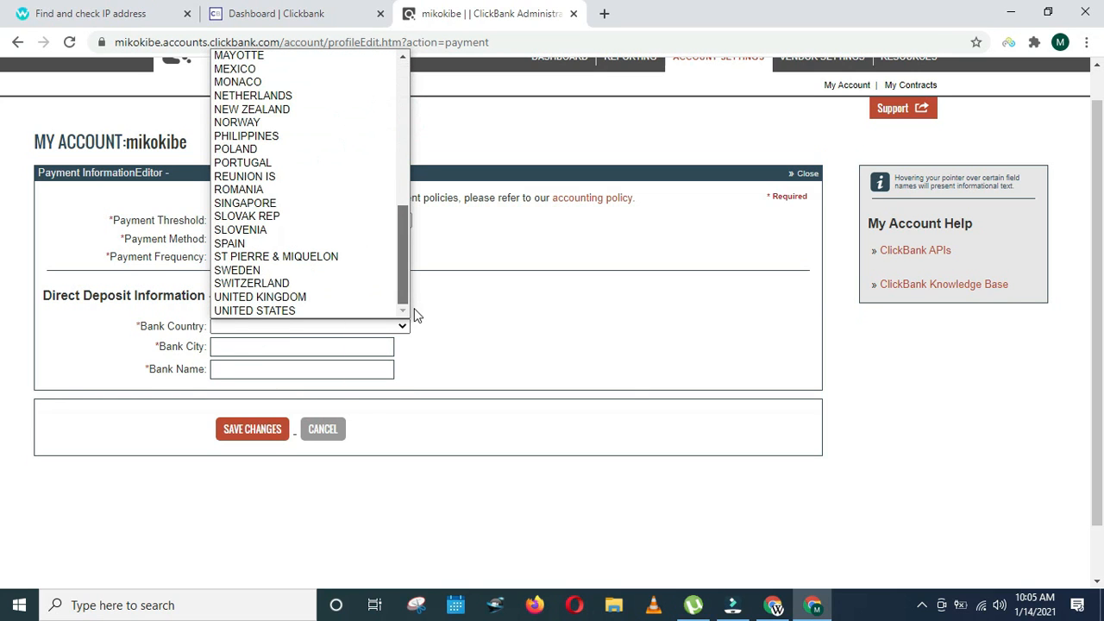
{"action": "left_click", "coordinate": [319, 298]}
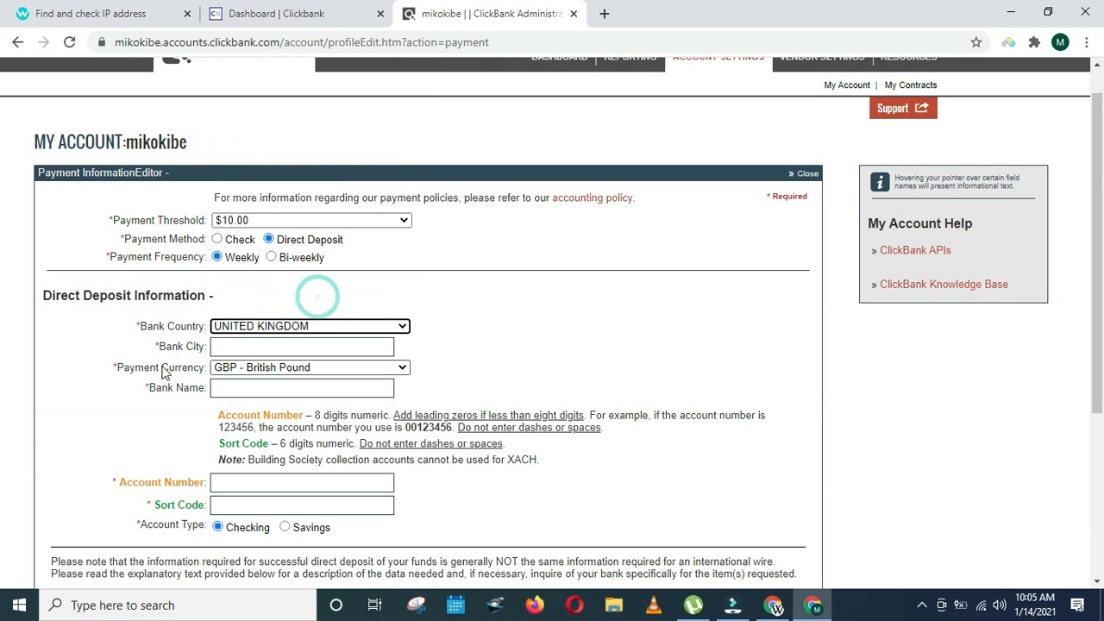
{"action": "left_click", "coordinate": [220, 346]}
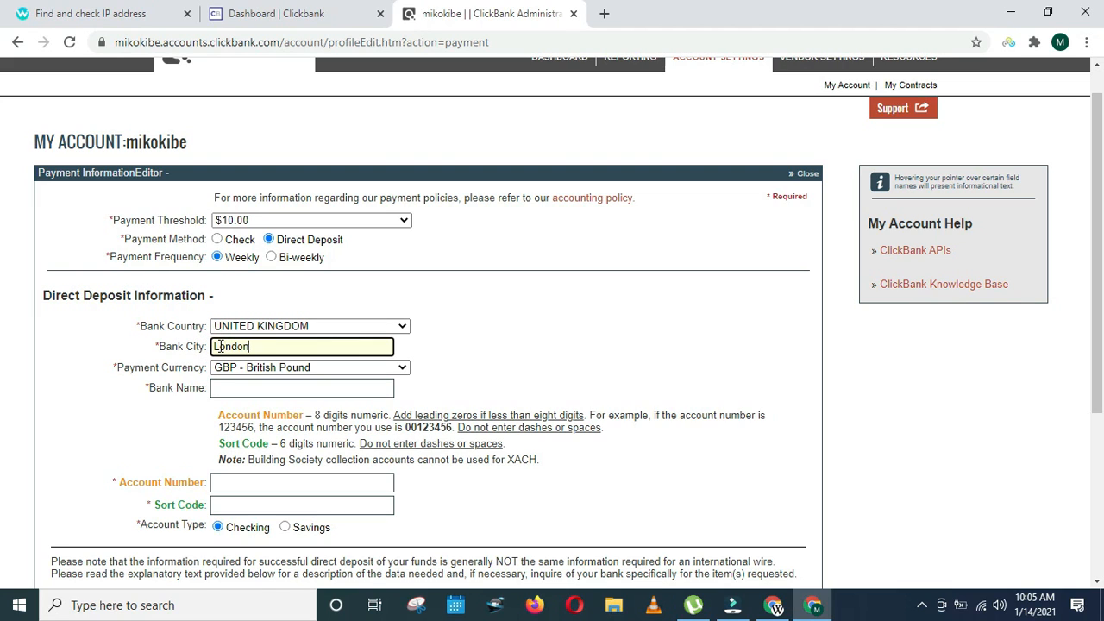
{"action": "left_click", "coordinate": [247, 387]}
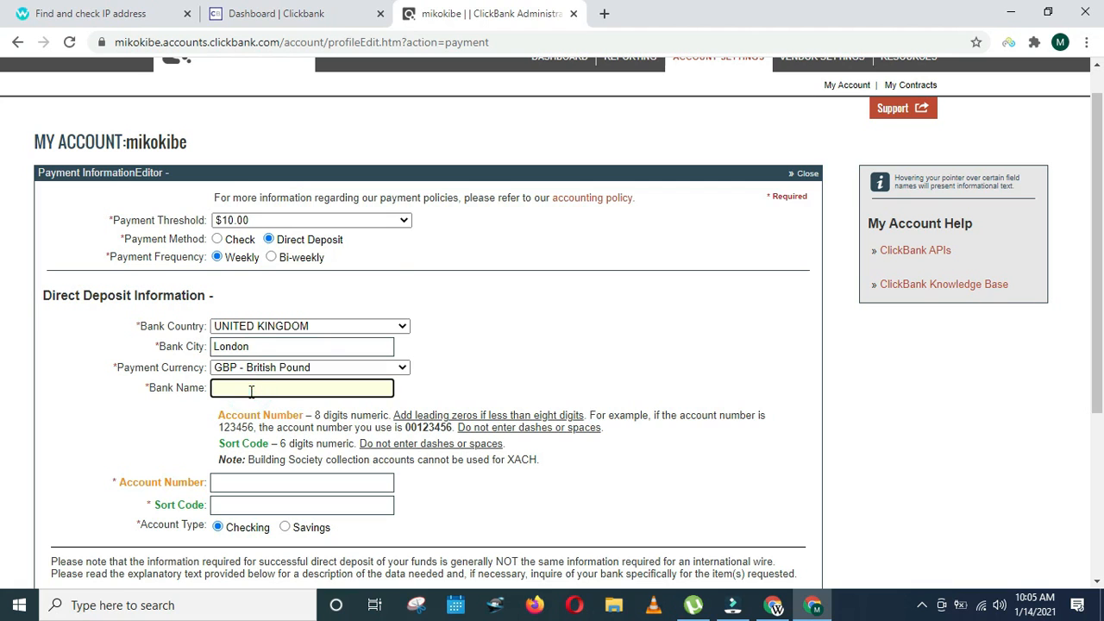
{"action": "right_click", "coordinate": [251, 391]}
{"action": "left_click", "coordinate": [312, 267]}
{"action": "left_click", "coordinate": [788, 597]}
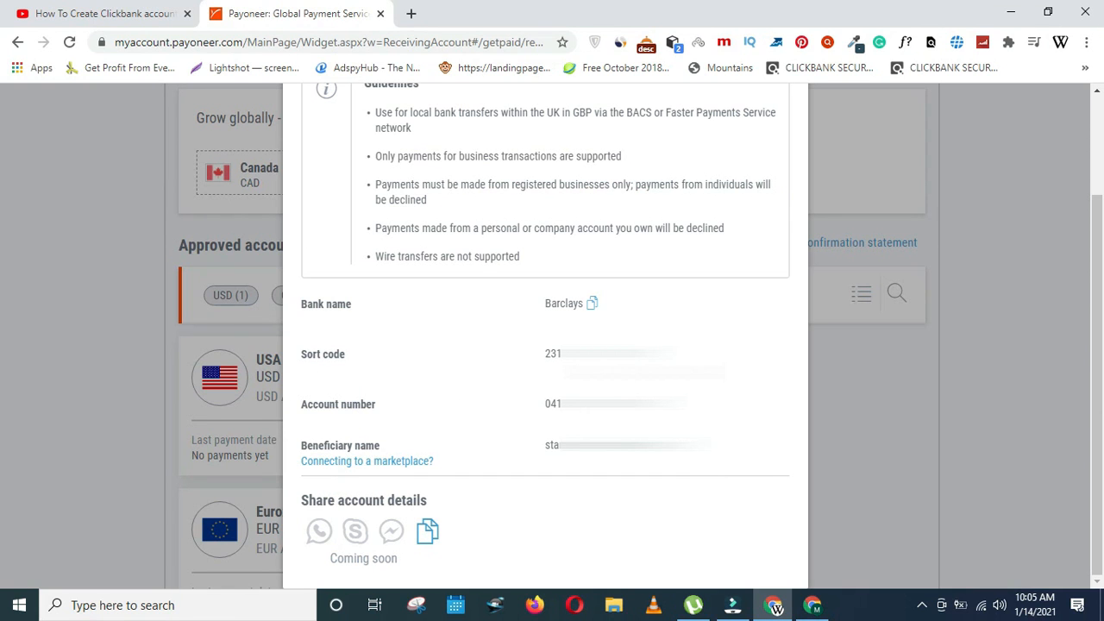
- Paste the Payoneer UK sort code into ClickBank's Sort Code field
{"action": "left_click", "coordinate": [812, 604]}
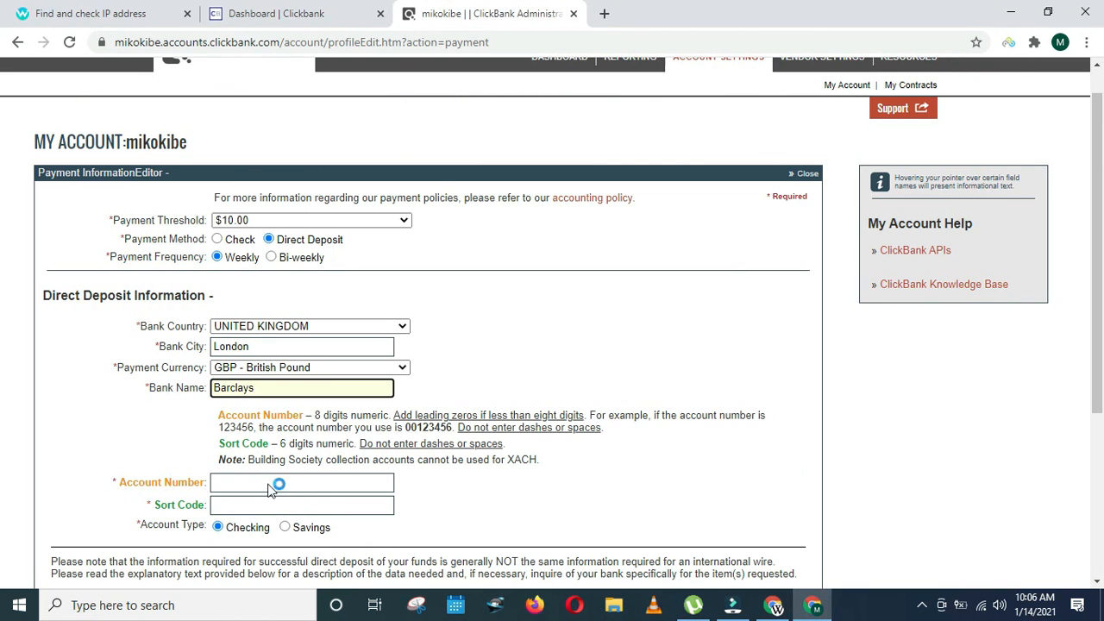
{"action": "scroll", "coordinate": [401, 317], "scroll_direction": "down", "scroll_amount": 2}
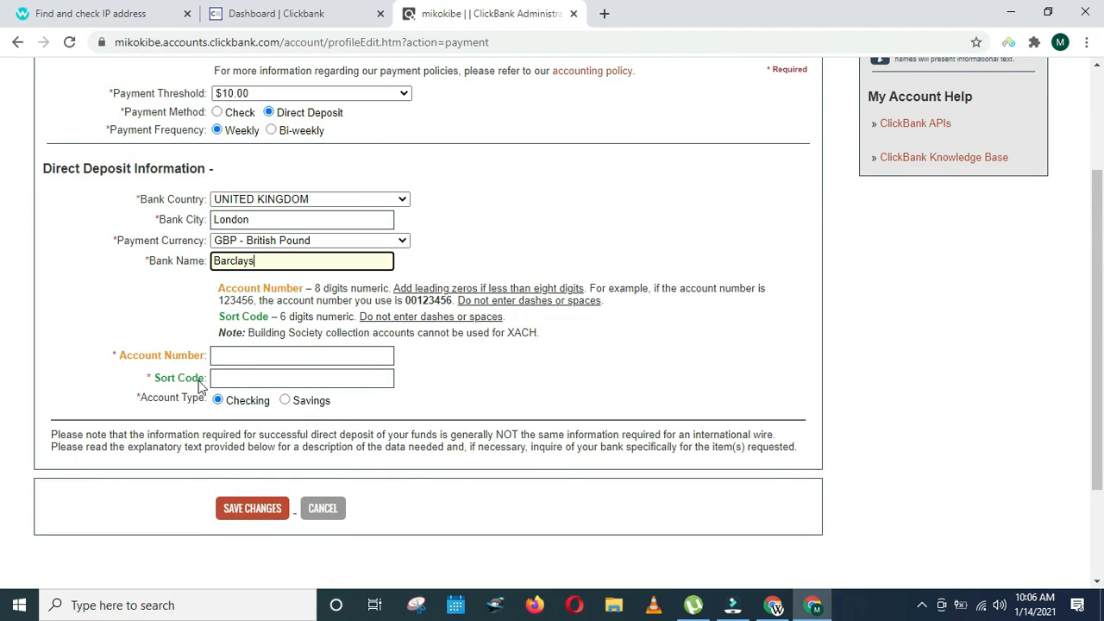
{"action": "left_click", "coordinate": [251, 382]}
{"action": "right_click", "coordinate": [251, 382]}
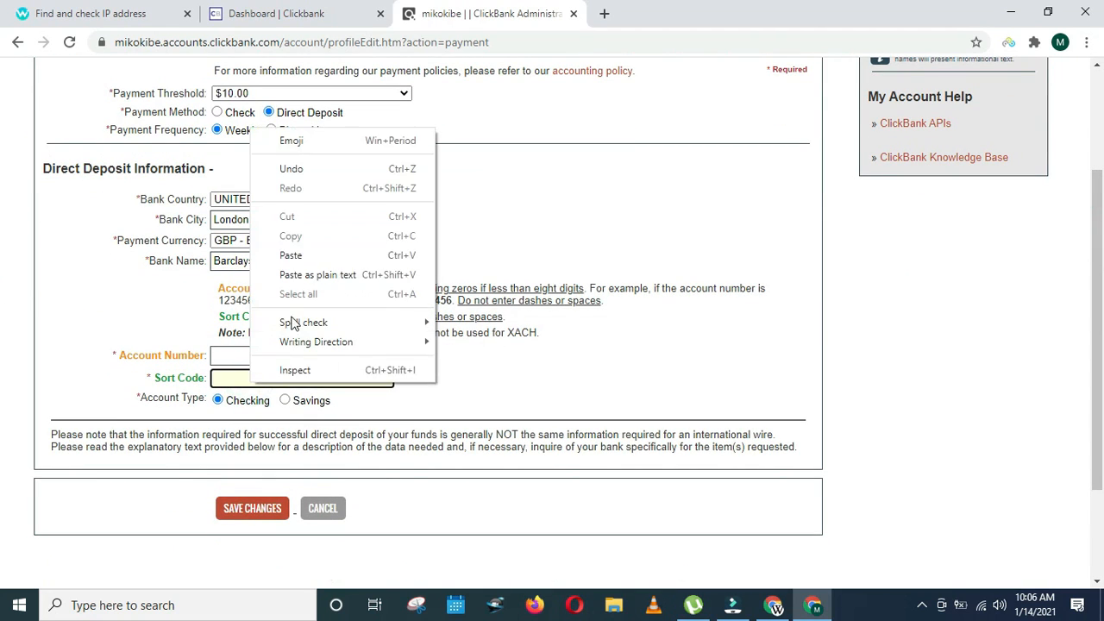
{"action": "left_click", "coordinate": [293, 251]}
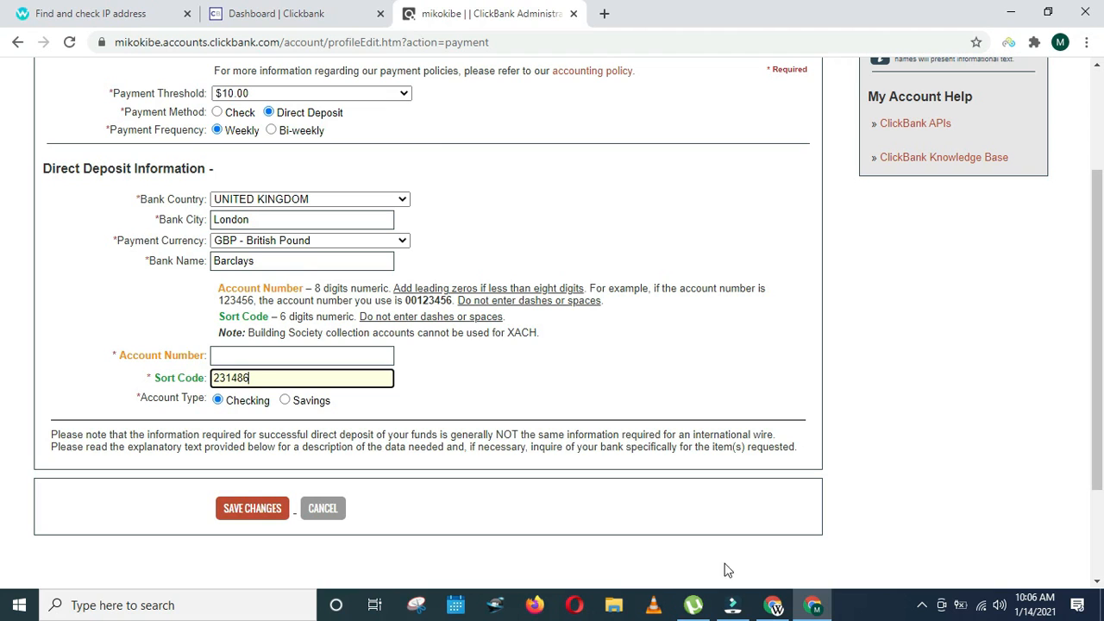
- Copy the 8-digit account number from Payoneer and paste it into ClickBank's Account Number
{"action": "left_click", "coordinate": [772, 605]}
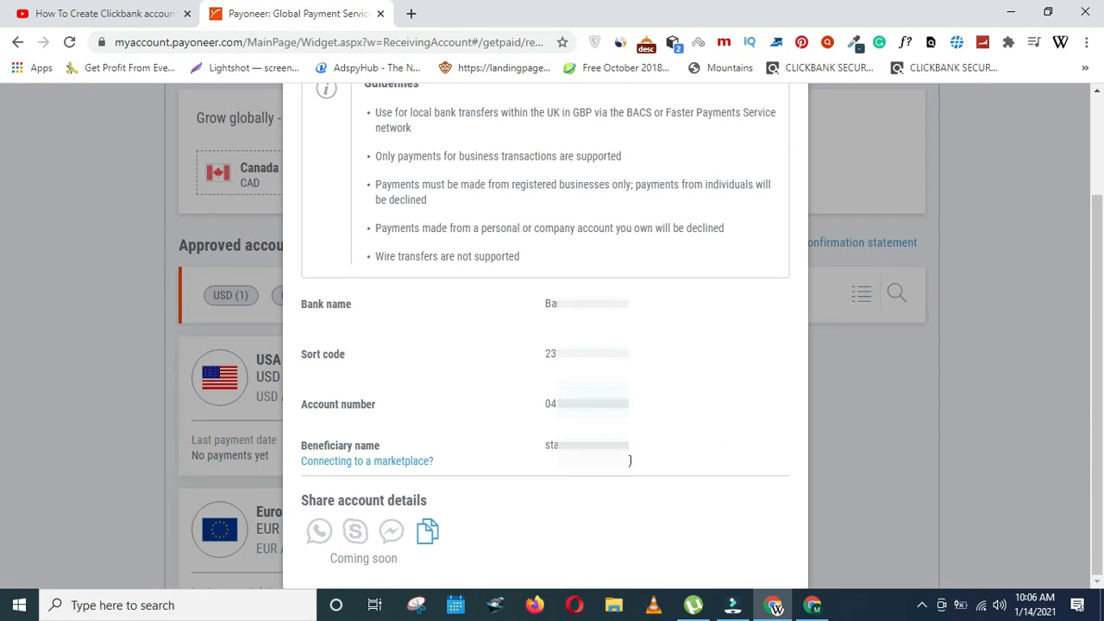
{"action": "left_click", "coordinate": [811, 604]}
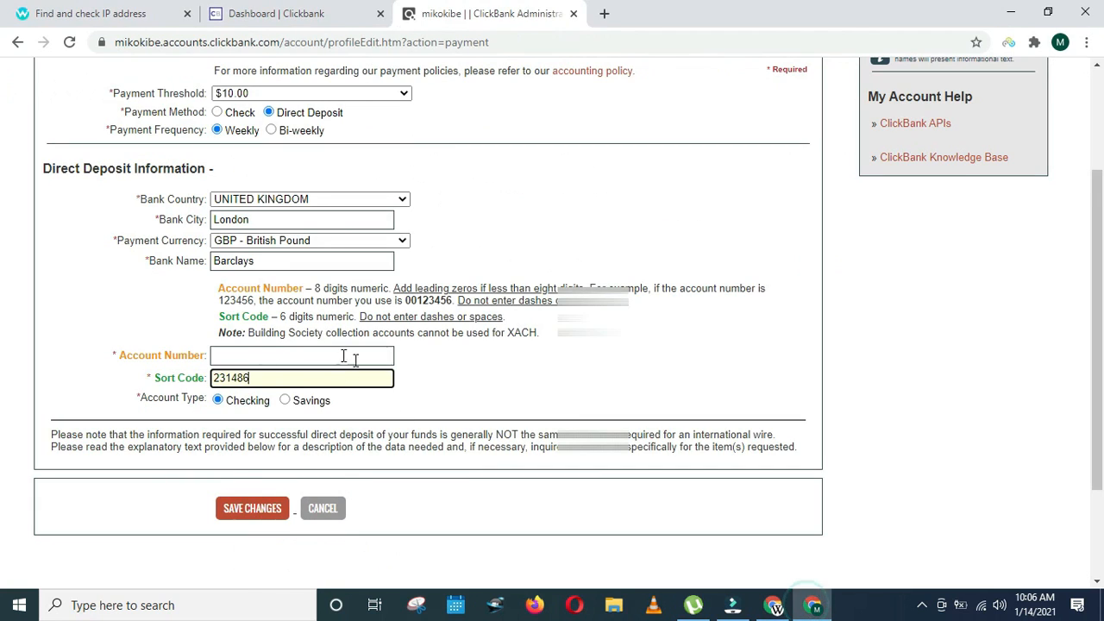
{"action": "right_click", "coordinate": [226, 354]}
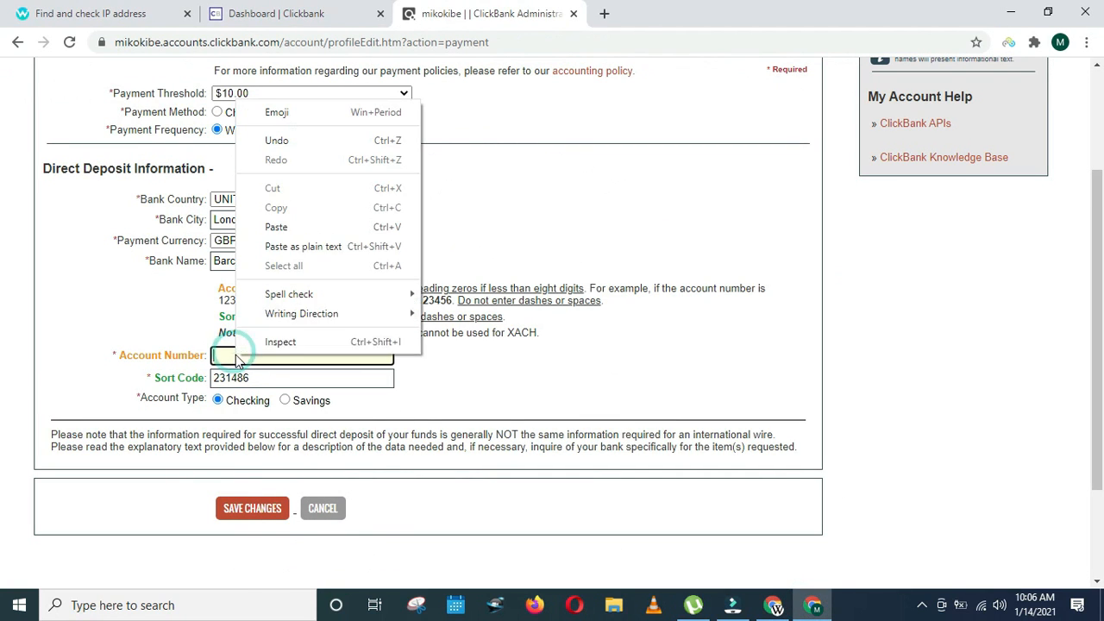
{"action": "left_click", "coordinate": [325, 228]}
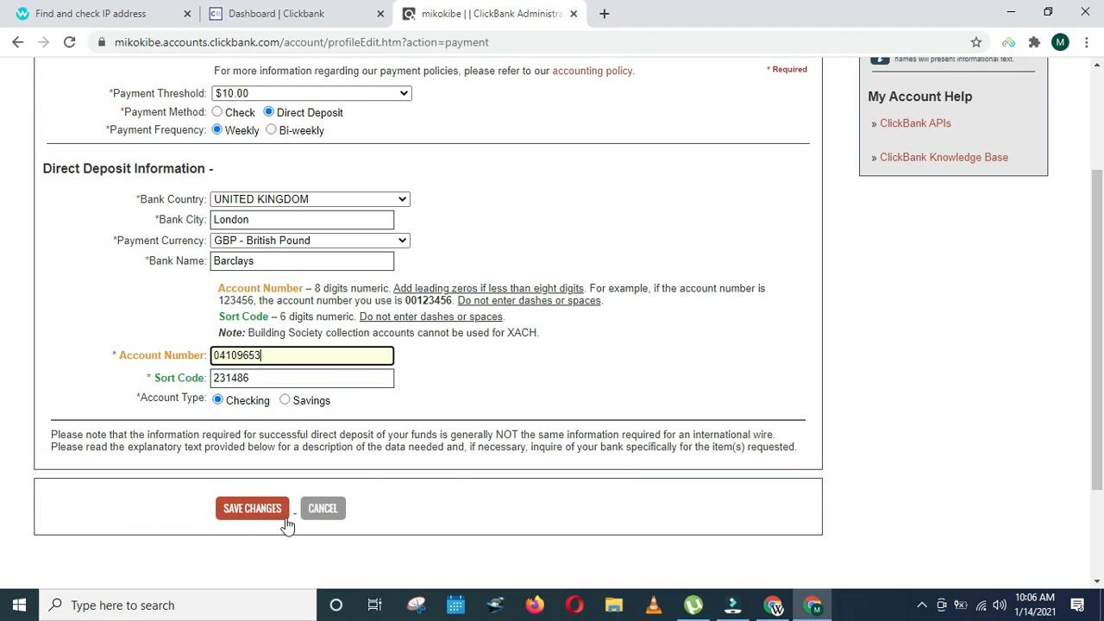
{"action": "scroll", "coordinate": [264, 524], "scroll_direction": "up", "scroll_amount": 1}
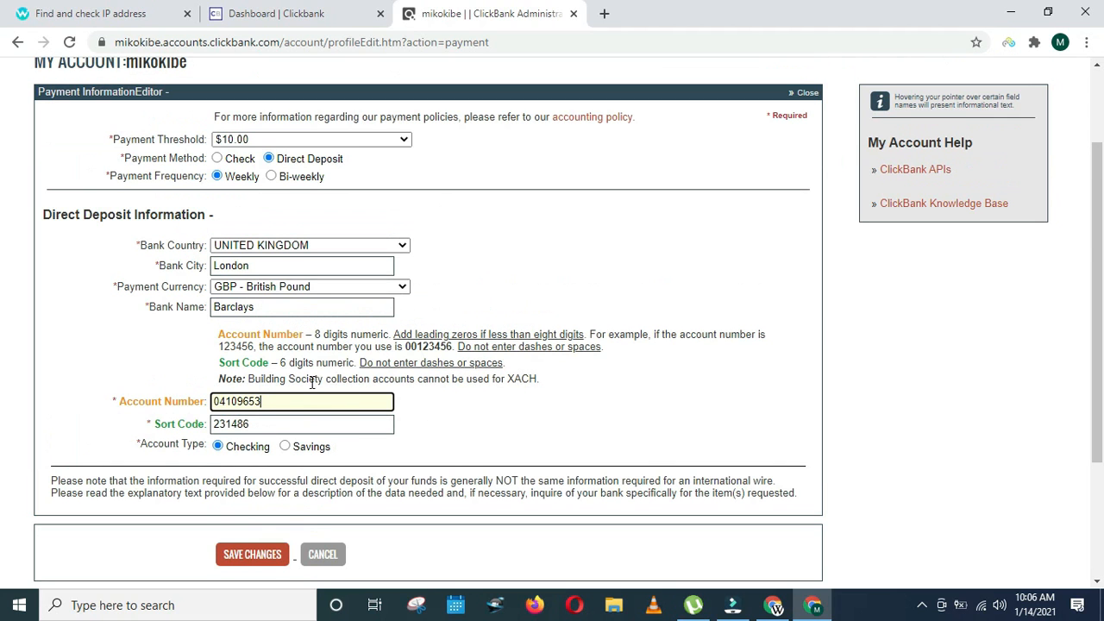
- Save the direct-deposit changes and confirm the payment information is correct
{"action": "left_click", "coordinate": [278, 556]}
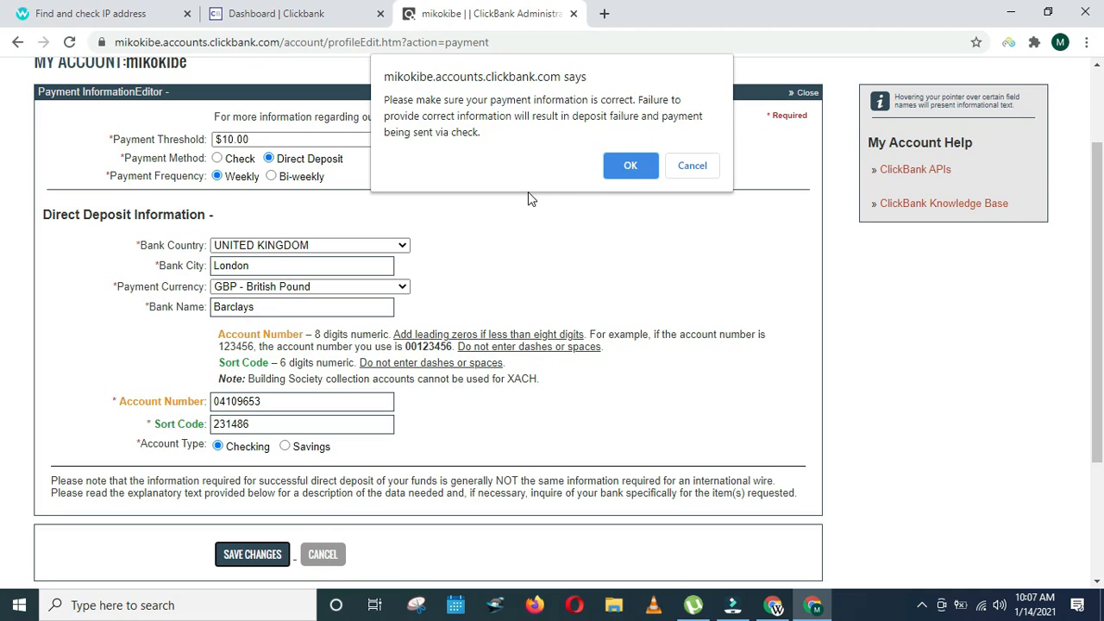
{"action": "left_click", "coordinate": [628, 169]}
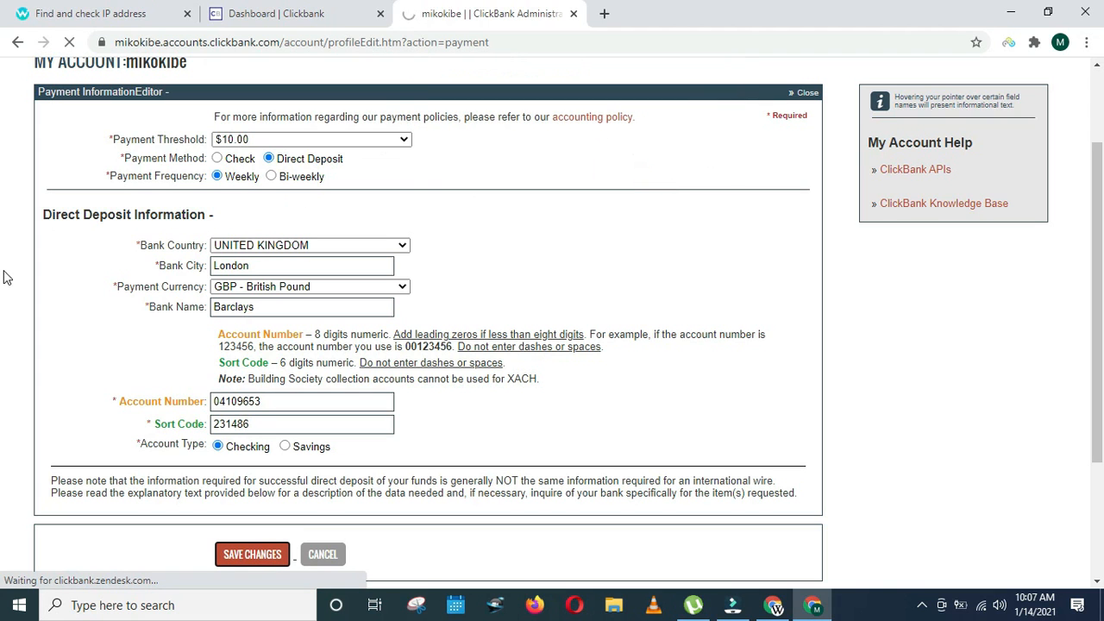
{"action": "scroll", "coordinate": [4, 301], "scroll_direction": "down", "scroll_amount": 2}
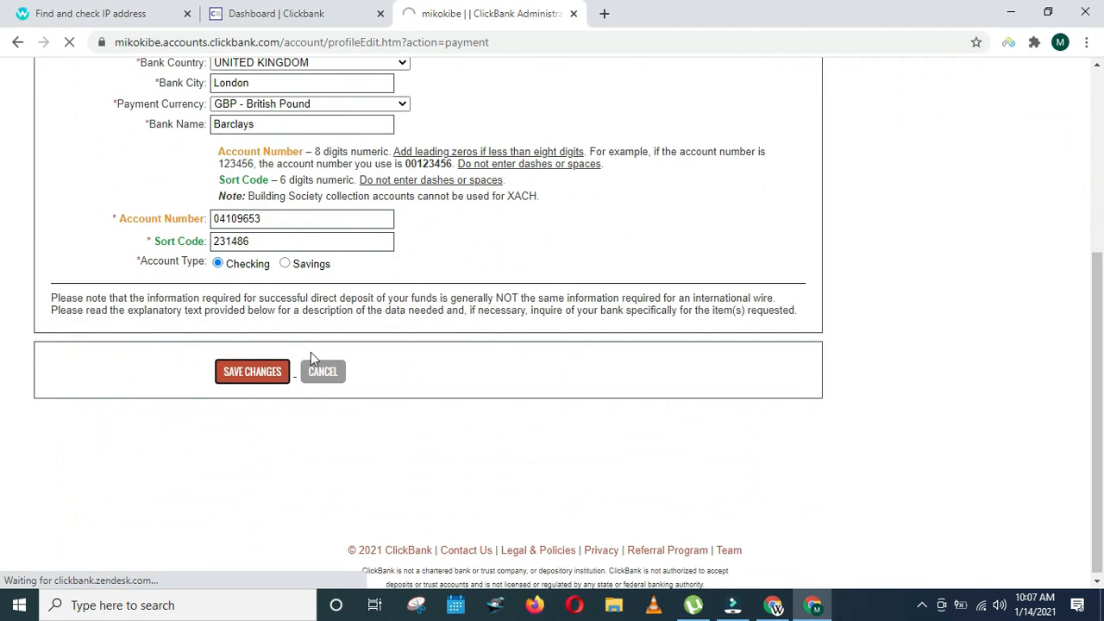
{"action": "scroll", "coordinate": [4, 363], "scroll_direction": "up", "scroll_amount": 3}
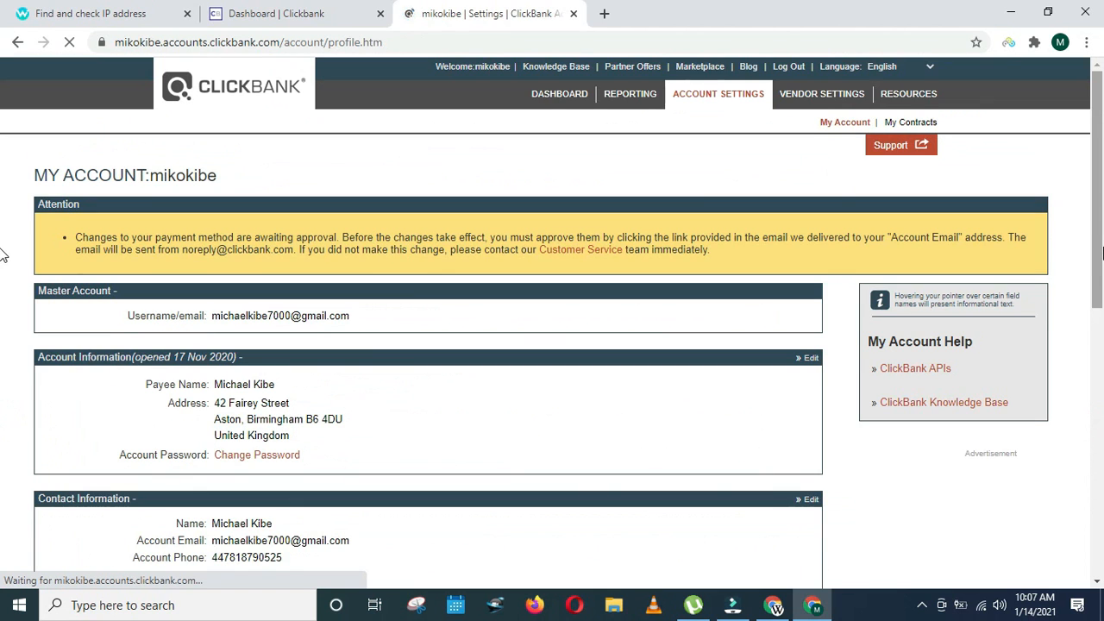
- Scroll ClickBank's account settings to Payment Information, showing a $10.00 threshold and payment by Check
{"action": "scroll", "coordinate": [3, 333], "scroll_direction": "down", "scroll_amount": 5}
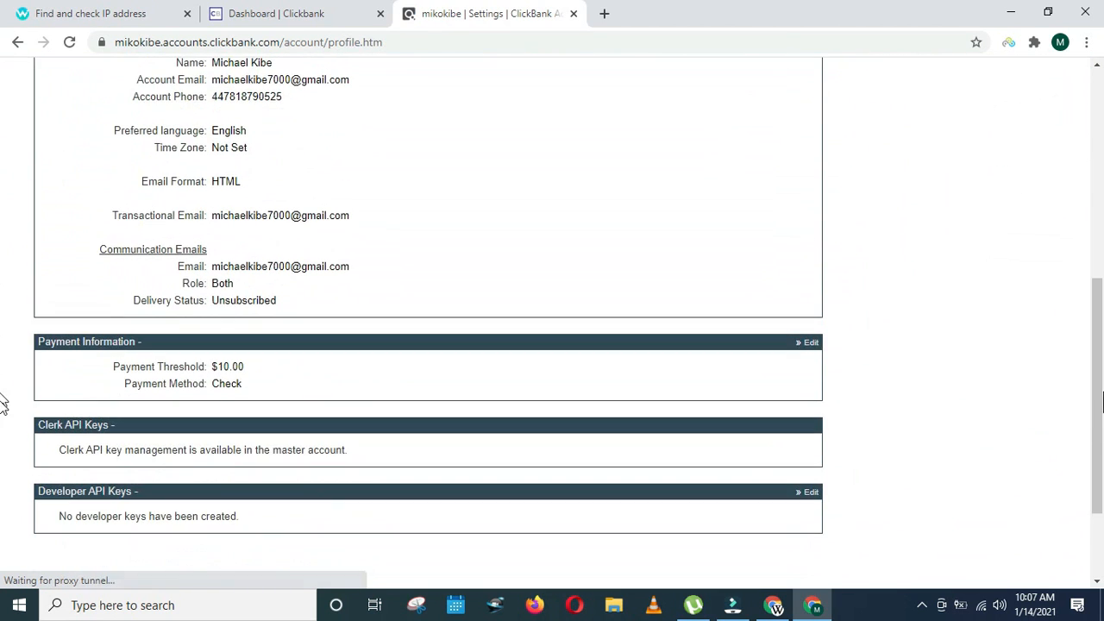
{"action": "scroll", "coordinate": [4, 207], "scroll_direction": "up", "scroll_amount": 4}
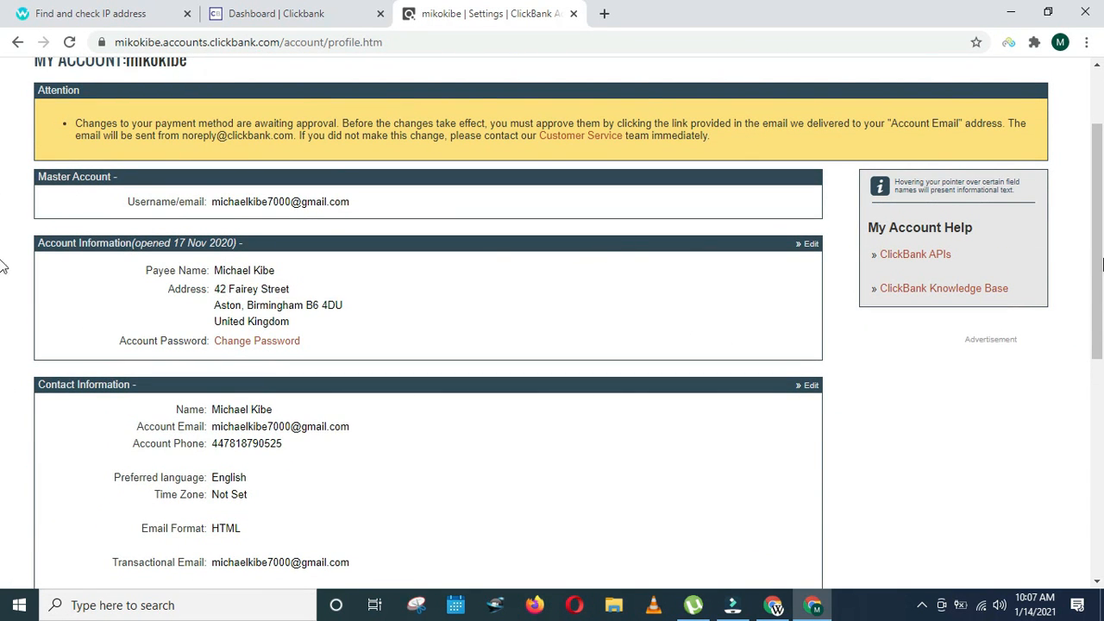
{"action": "scroll", "coordinate": [3, 250], "scroll_direction": "up", "scroll_amount": 1}
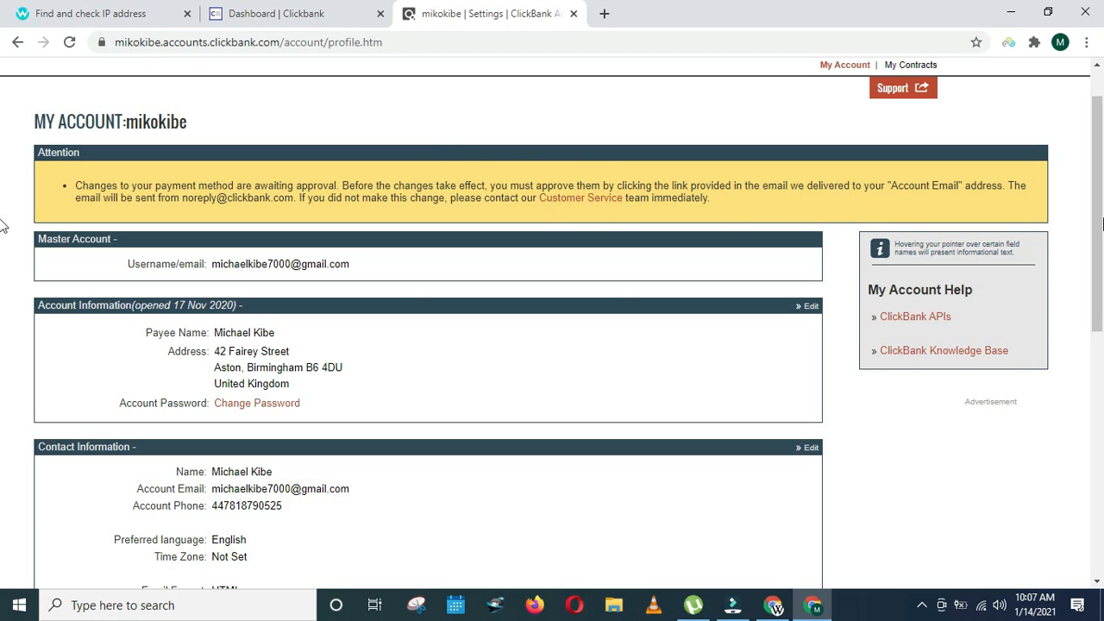
{"action": "scroll", "coordinate": [3, 226], "scroll_direction": "down", "scroll_amount": 5}
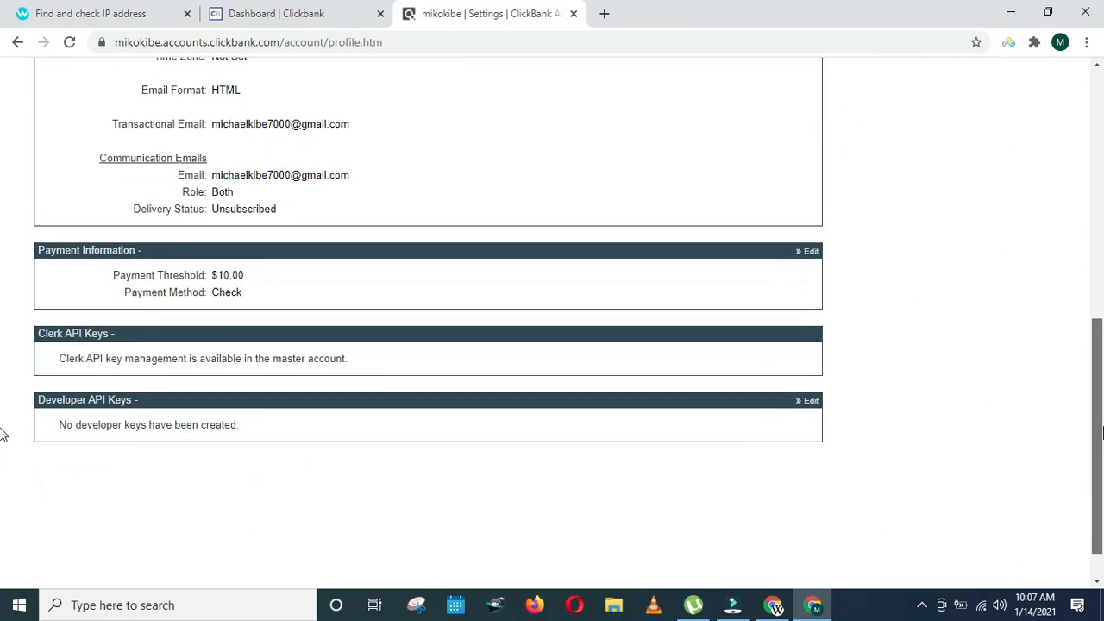
{"action": "scroll", "coordinate": [2, 434], "scroll_direction": "up", "scroll_amount": 6}
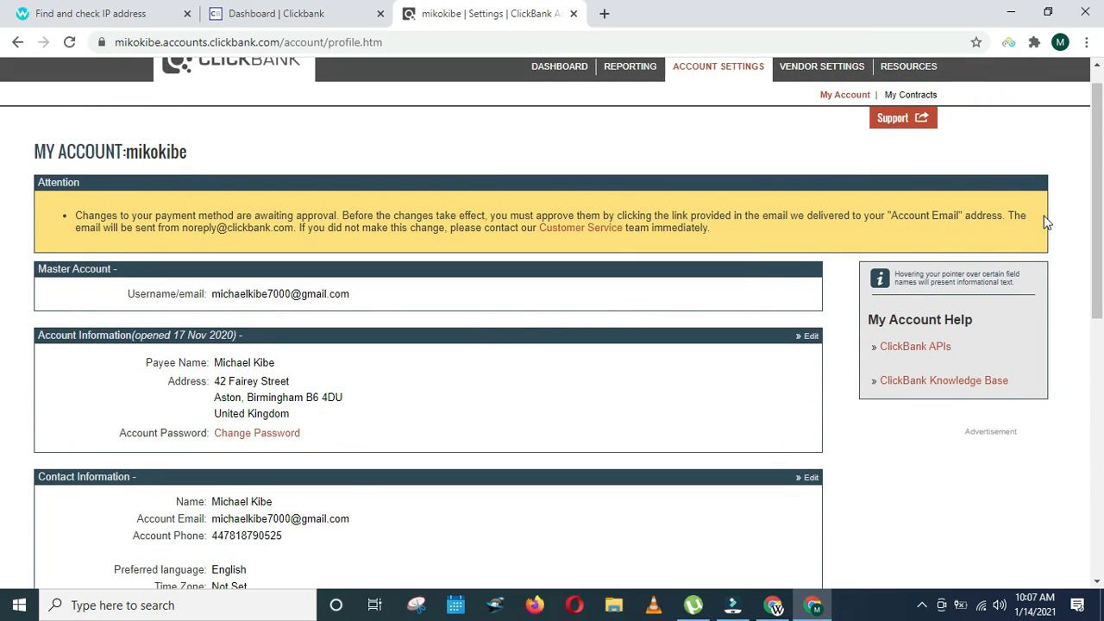
{"action": "scroll", "coordinate": [1046, 221], "scroll_direction": "down", "scroll_amount": 2}
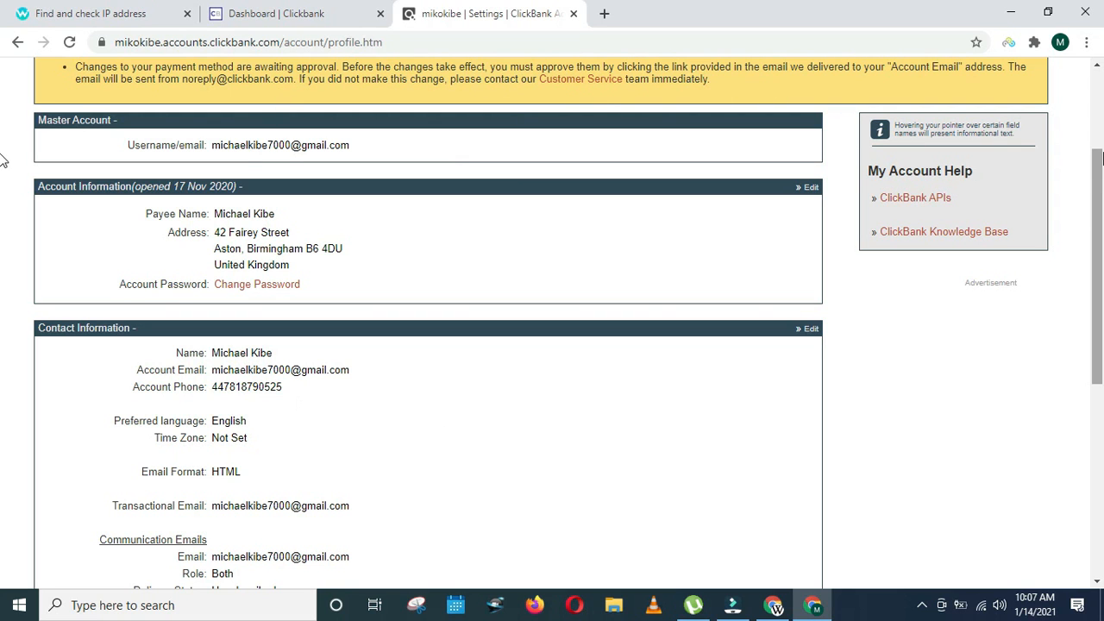
{"action": "left_click_drag", "start_coordinate": [1101, 198], "coordinate": [1100, 233]}
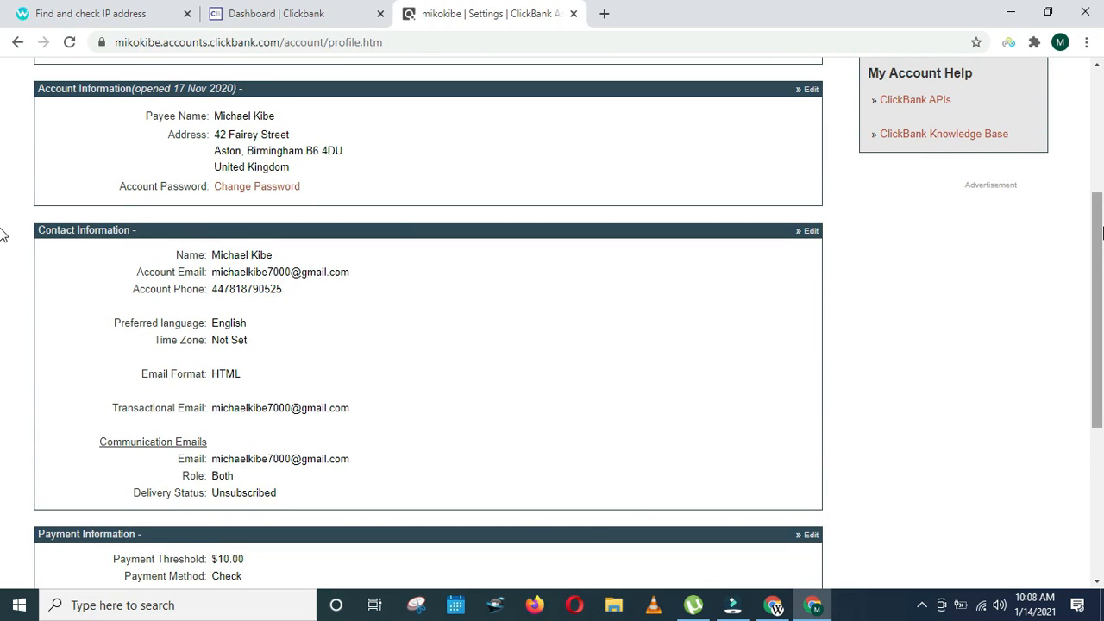
{"action": "mouse_move", "coordinate": [807, 611]}
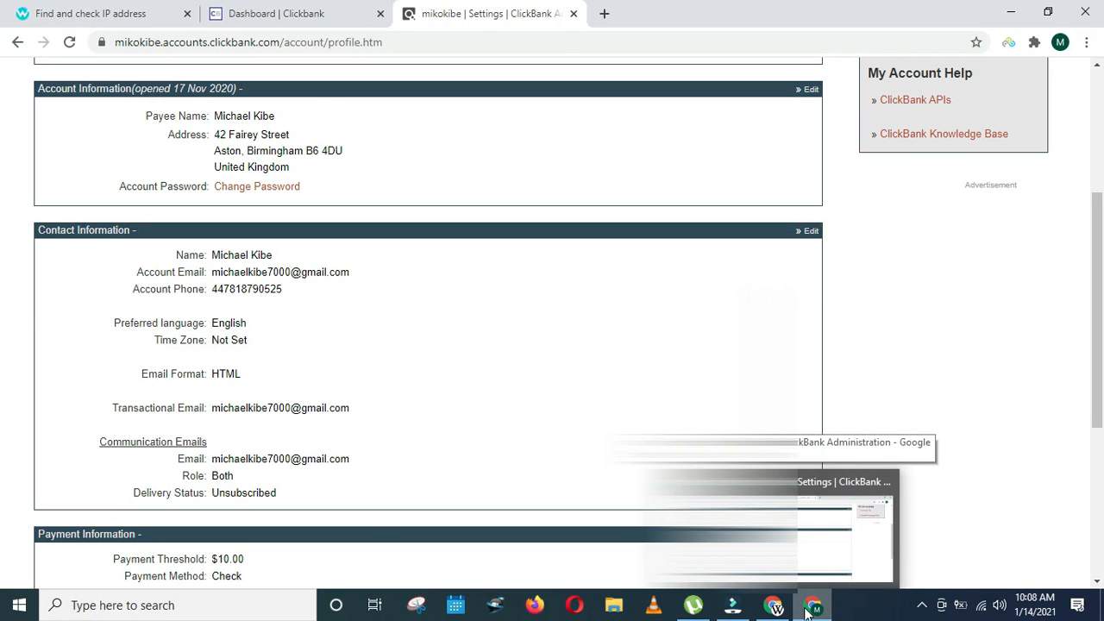
- Switch to Payoneer and close the UK GBP account details to see the receiving accounts list
{"action": "left_click", "coordinate": [774, 606]}
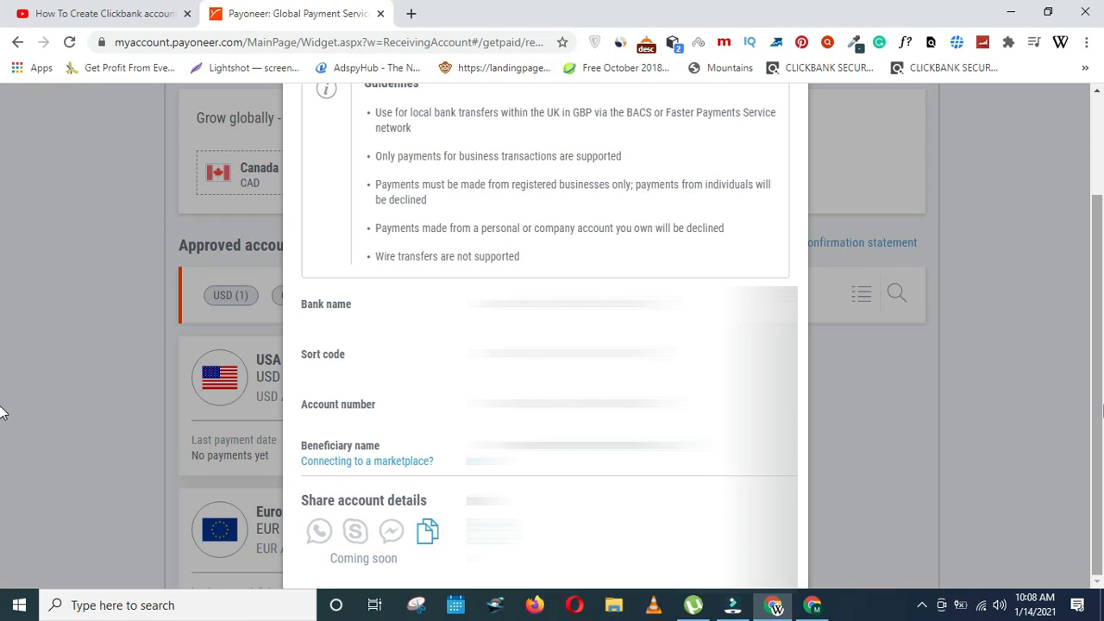
{"action": "scroll", "coordinate": [3, 354], "scroll_direction": "up", "scroll_amount": 2}
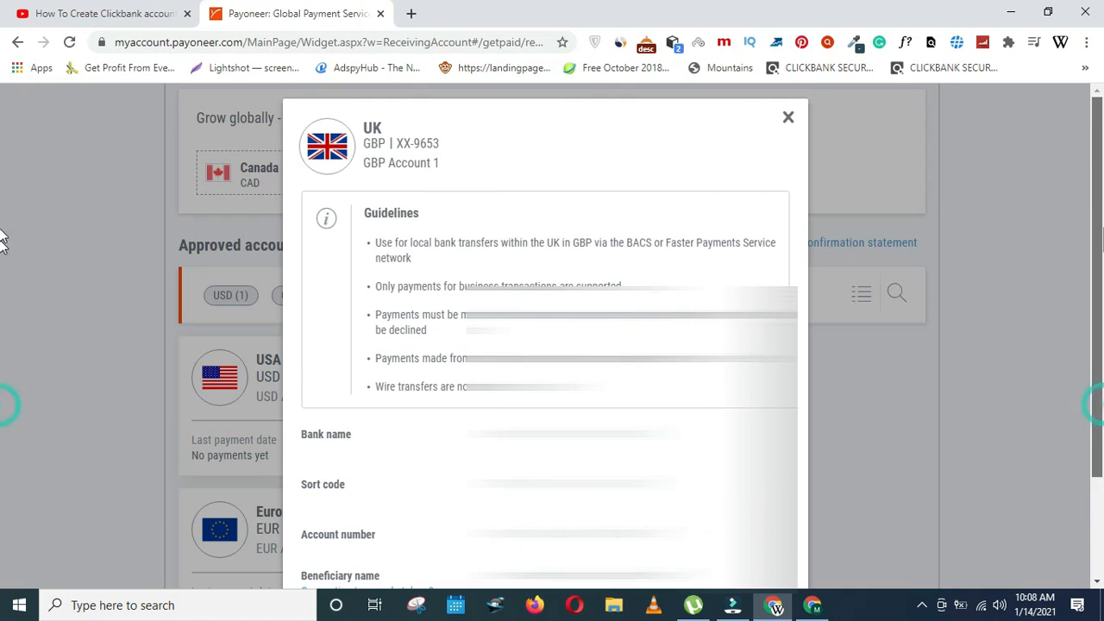
{"action": "left_click", "coordinate": [787, 118]}
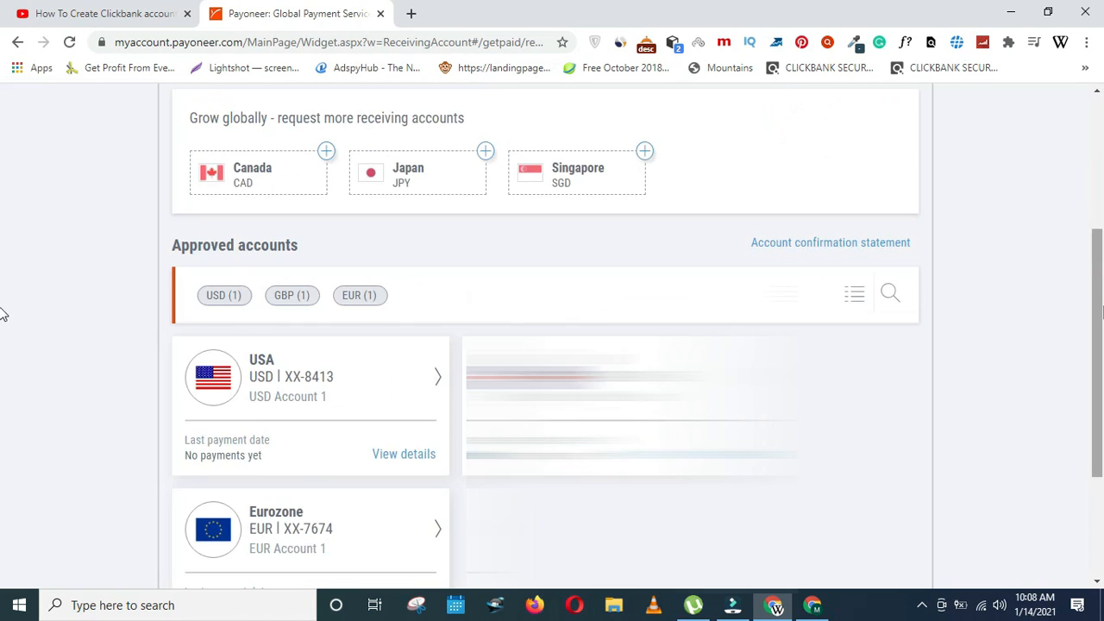
- From Payoneer's Pay menu, go to Make a Payment and choose paying to a recipient's bank account
{"action": "scroll", "coordinate": [3, 259], "scroll_direction": "up", "scroll_amount": 3}
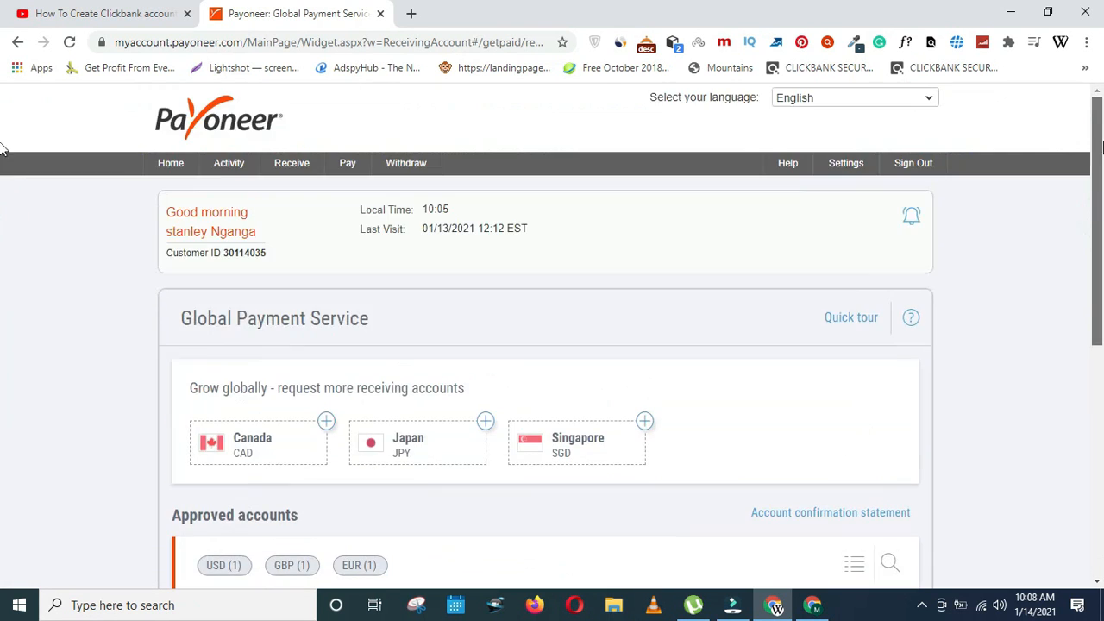
{"action": "mouse_move", "coordinate": [283, 198]}
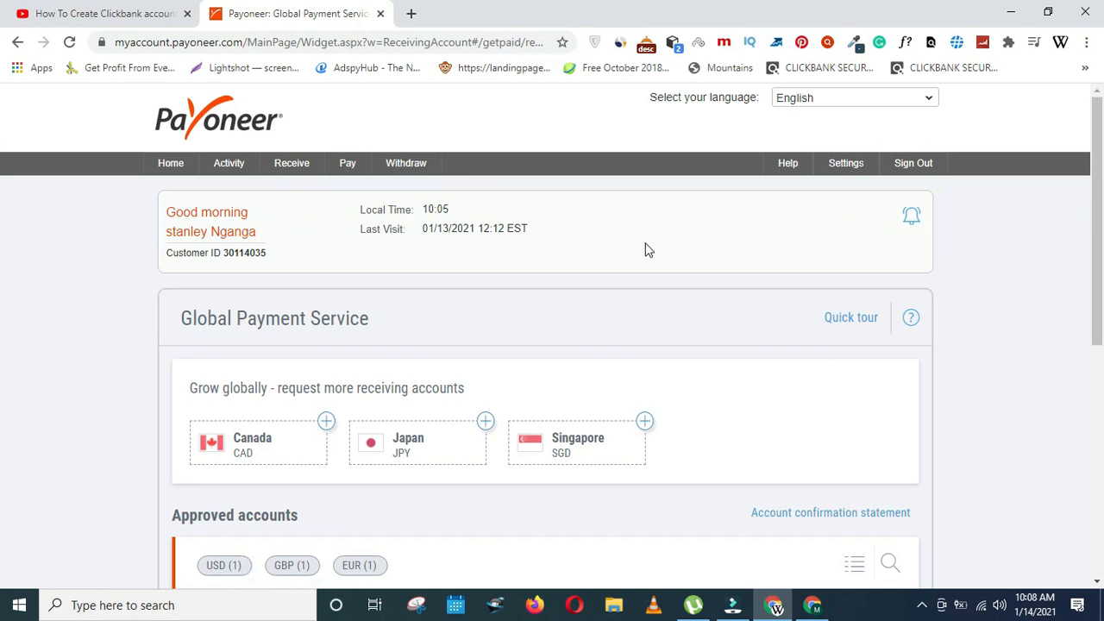
{"action": "scroll", "coordinate": [5, 207], "scroll_direction": "down", "scroll_amount": 3}
{"action": "scroll", "coordinate": [5, 207], "scroll_direction": "up", "scroll_amount": 3}
{"action": "mouse_move", "coordinate": [396, 170]}
{"action": "mouse_move", "coordinate": [350, 169]}
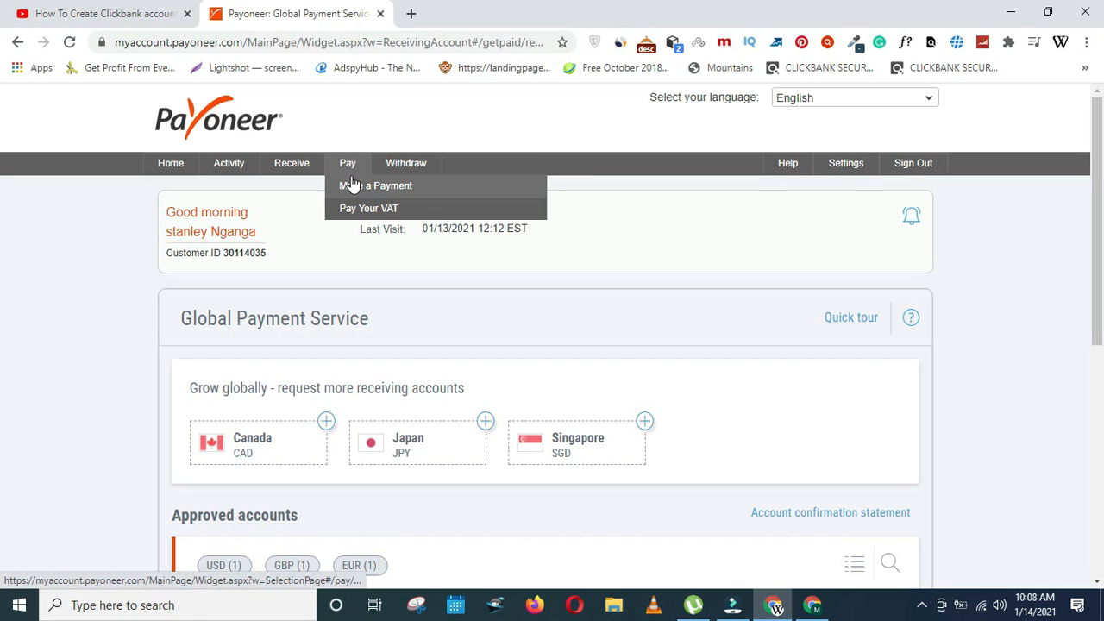
{"action": "left_click", "coordinate": [350, 189]}
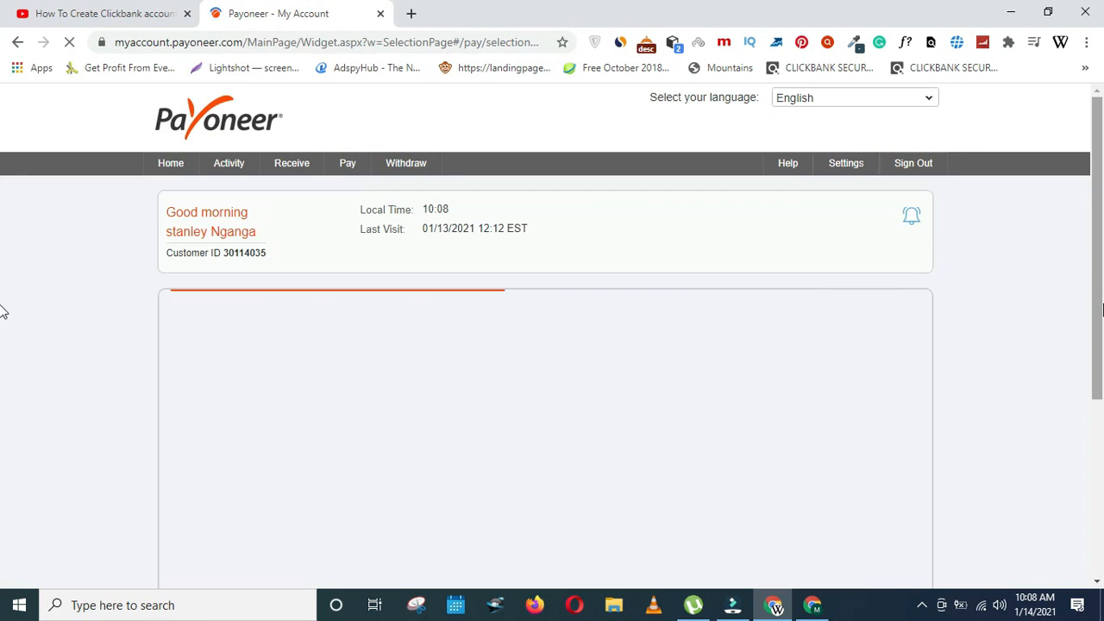
{"action": "scroll", "coordinate": [3, 288], "scroll_direction": "down", "scroll_amount": 3}
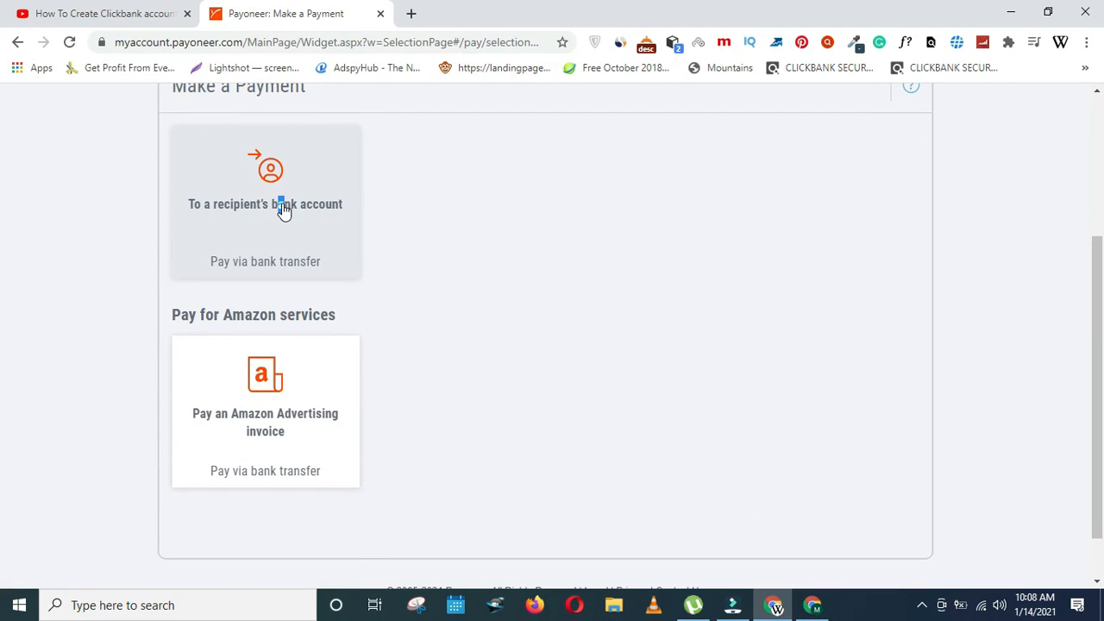
{"action": "left_click", "coordinate": [284, 209]}
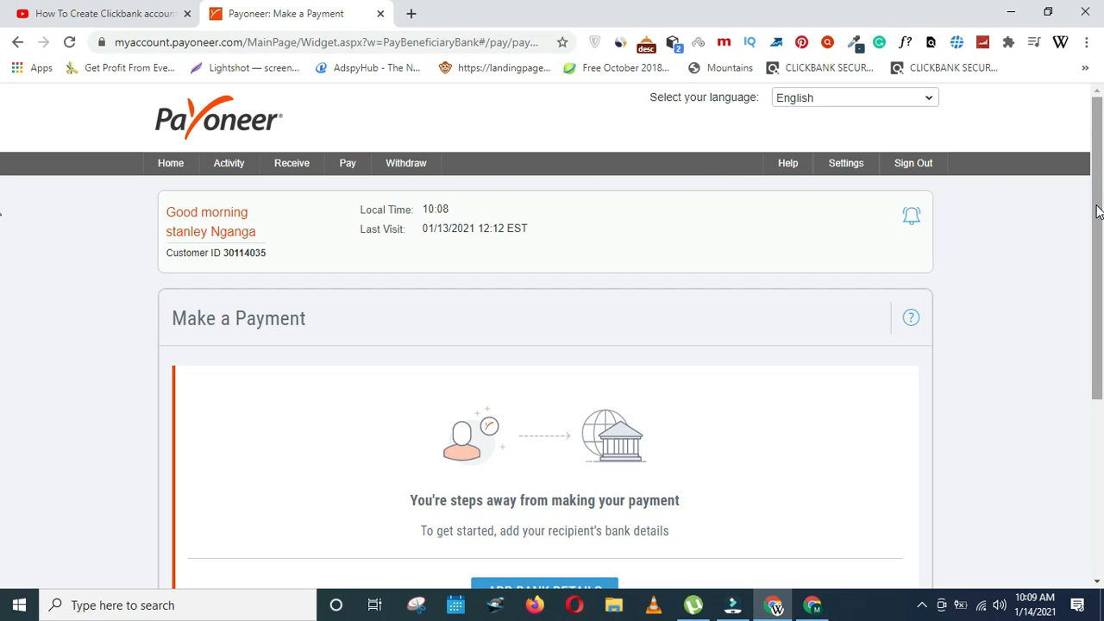
- Start a new recipient bank account in Kenya with KES as the account currency
{"action": "scroll", "coordinate": [1097, 212], "scroll_direction": "down", "scroll_amount": 2}
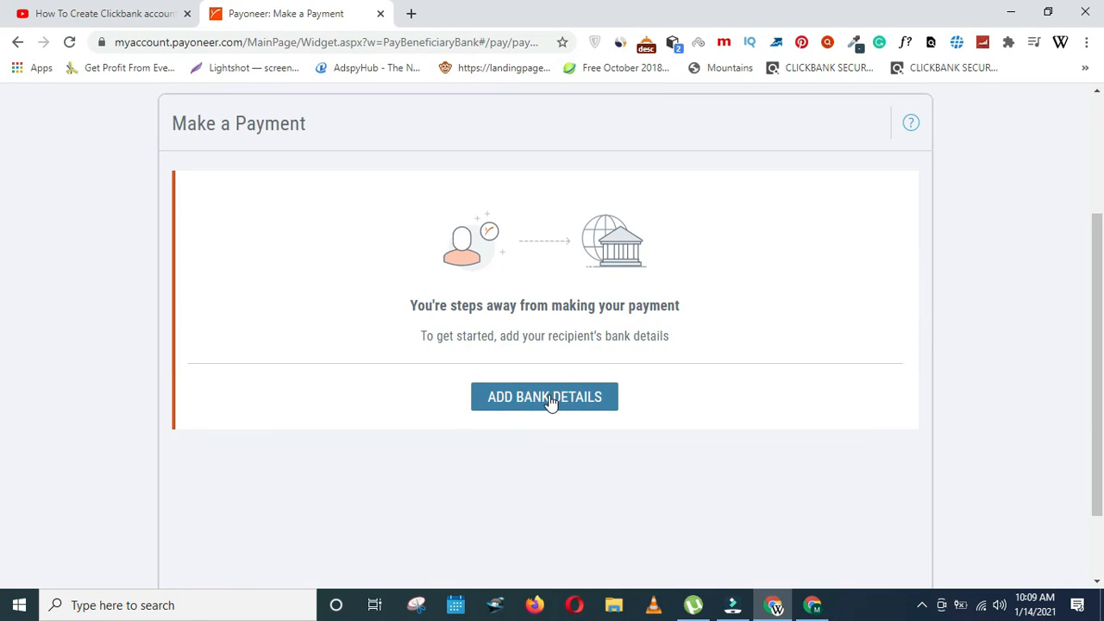
{"action": "left_click", "coordinate": [550, 402]}
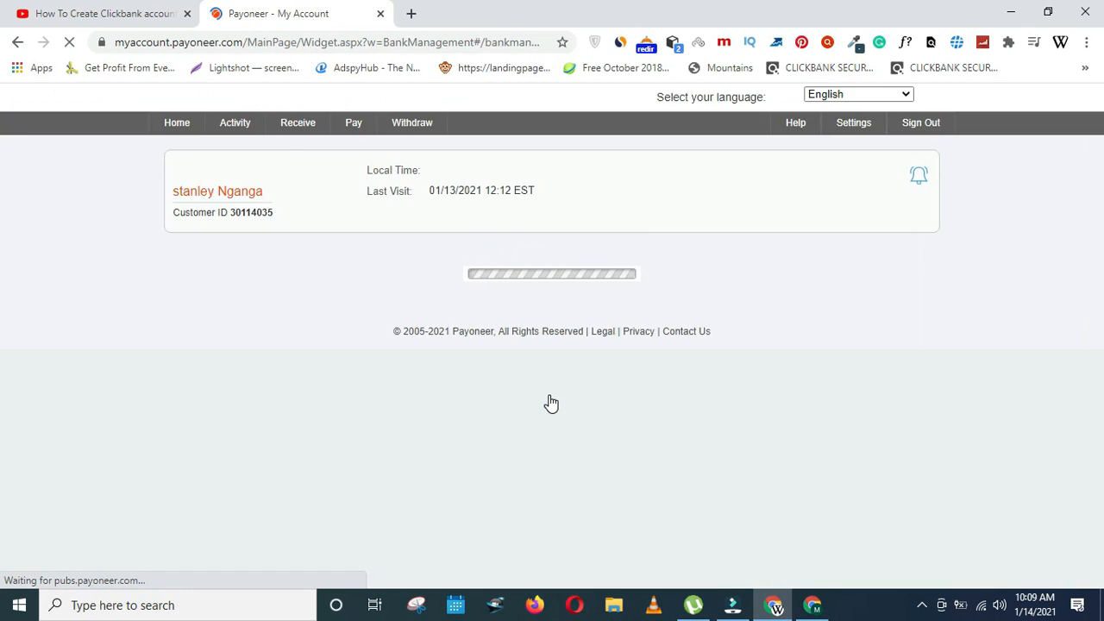
{"action": "scroll", "coordinate": [2, 289], "scroll_direction": "down", "scroll_amount": 2}
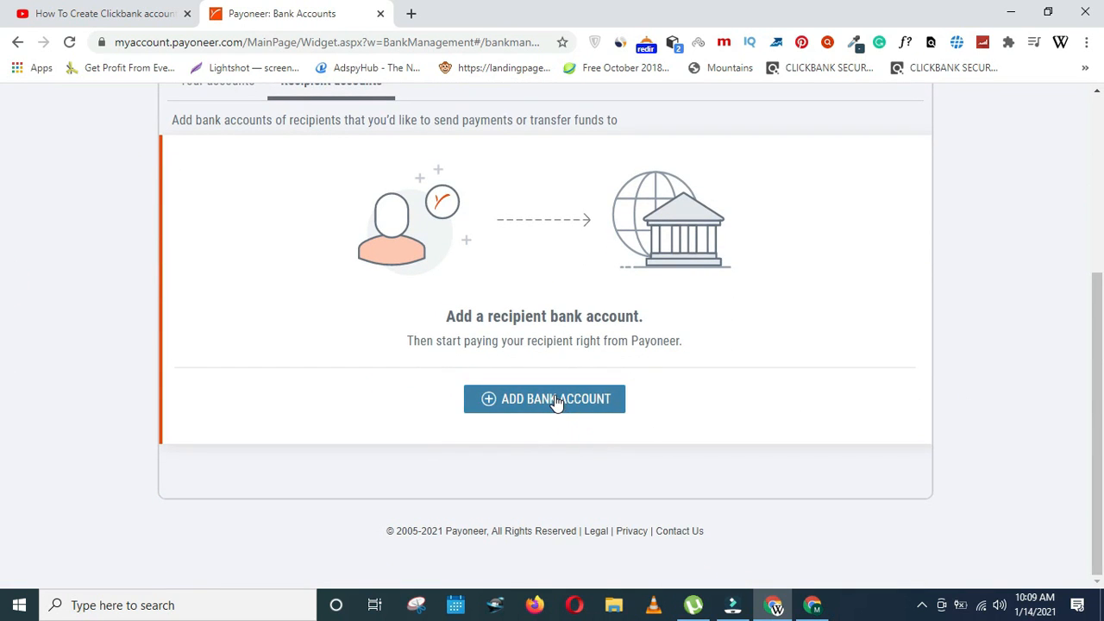
{"action": "left_click", "coordinate": [554, 398]}
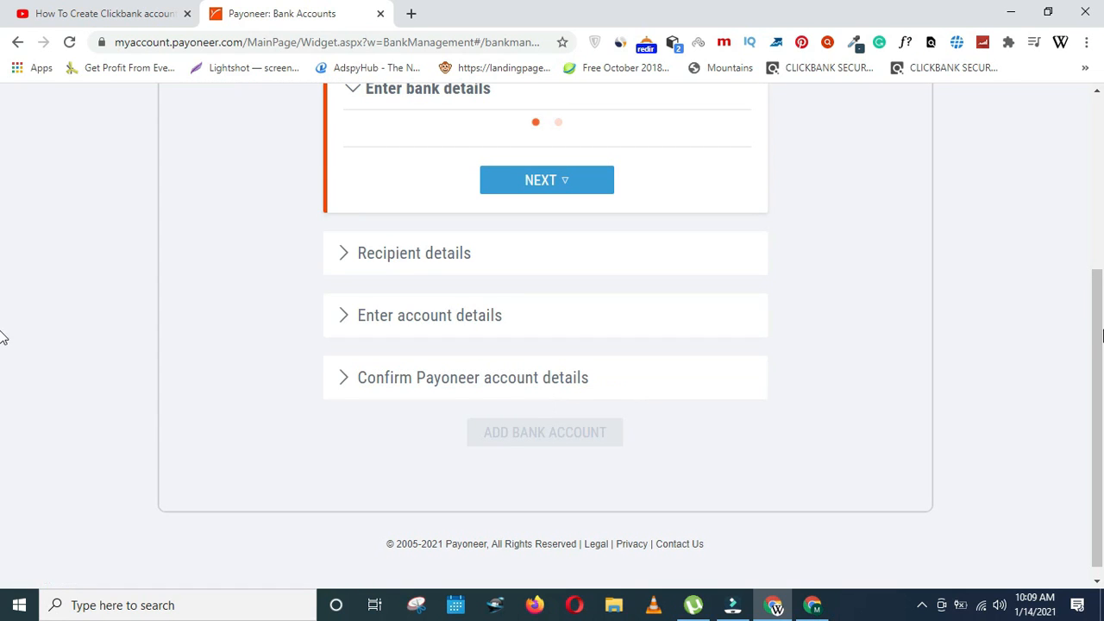
{"action": "scroll", "coordinate": [3, 290], "scroll_direction": "up", "scroll_amount": 3}
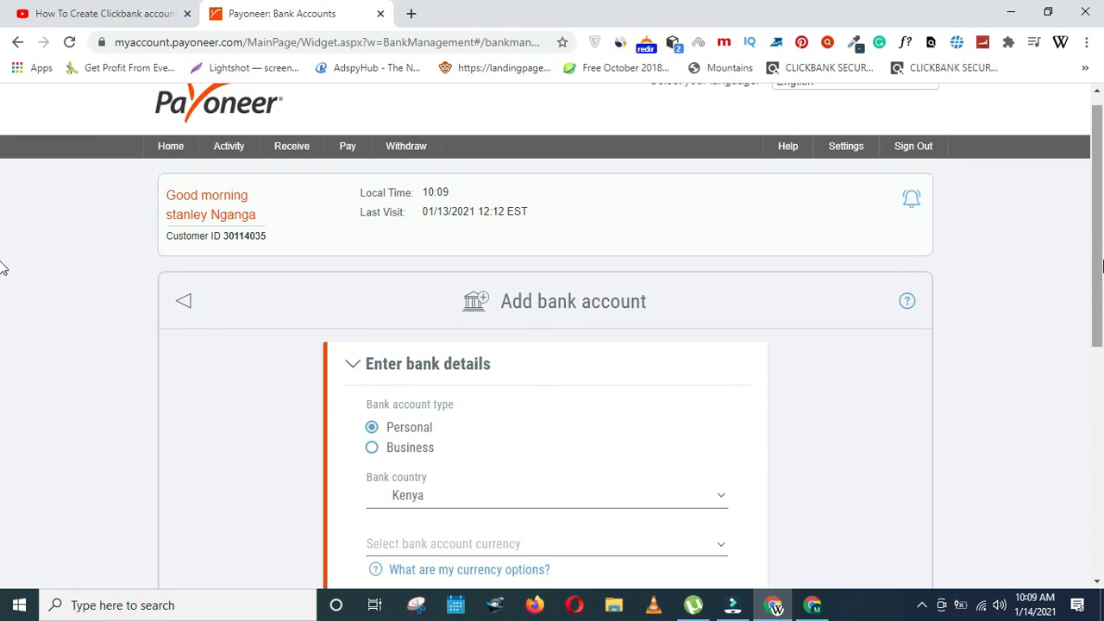
{"action": "scroll", "coordinate": [5, 266], "scroll_direction": "down", "scroll_amount": 1}
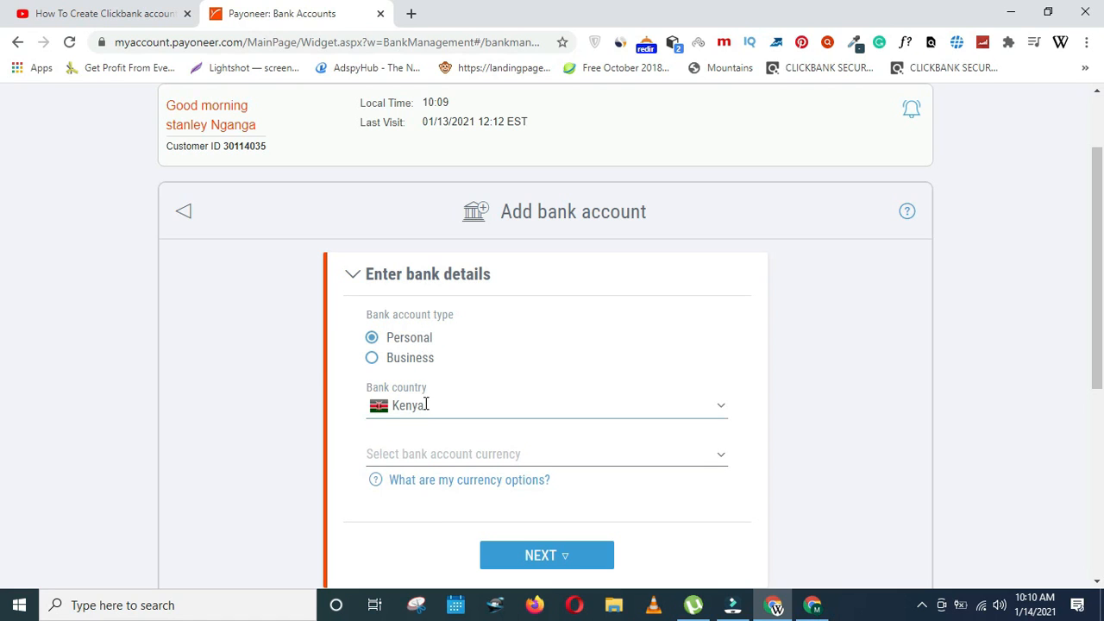
{"action": "left_click", "coordinate": [440, 457]}
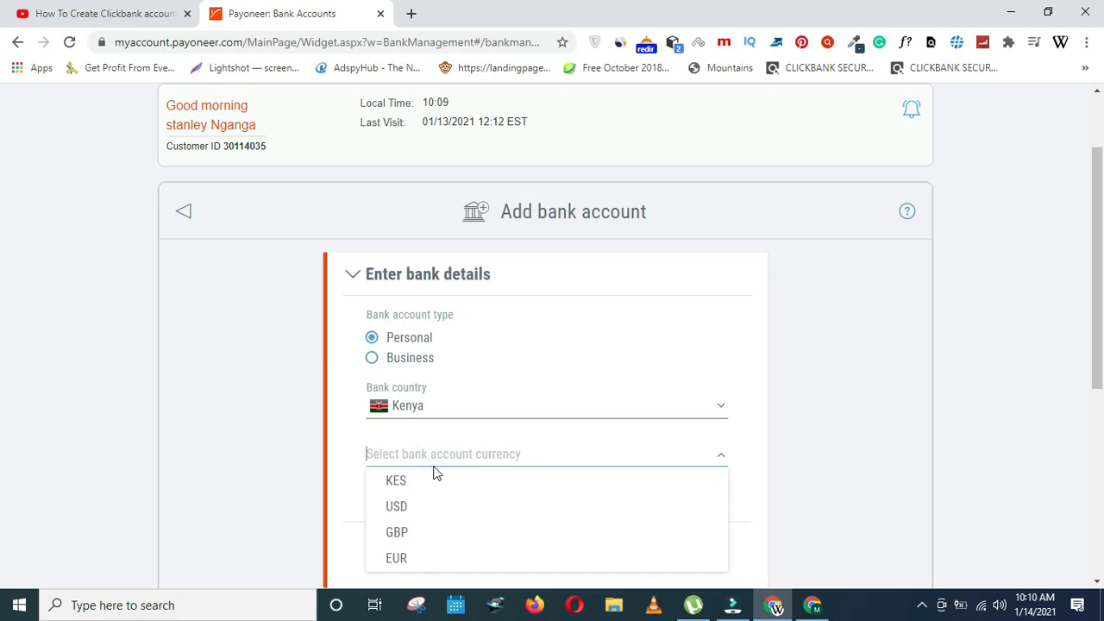
{"action": "scroll", "coordinate": [3, 345], "scroll_direction": "down", "scroll_amount": 2}
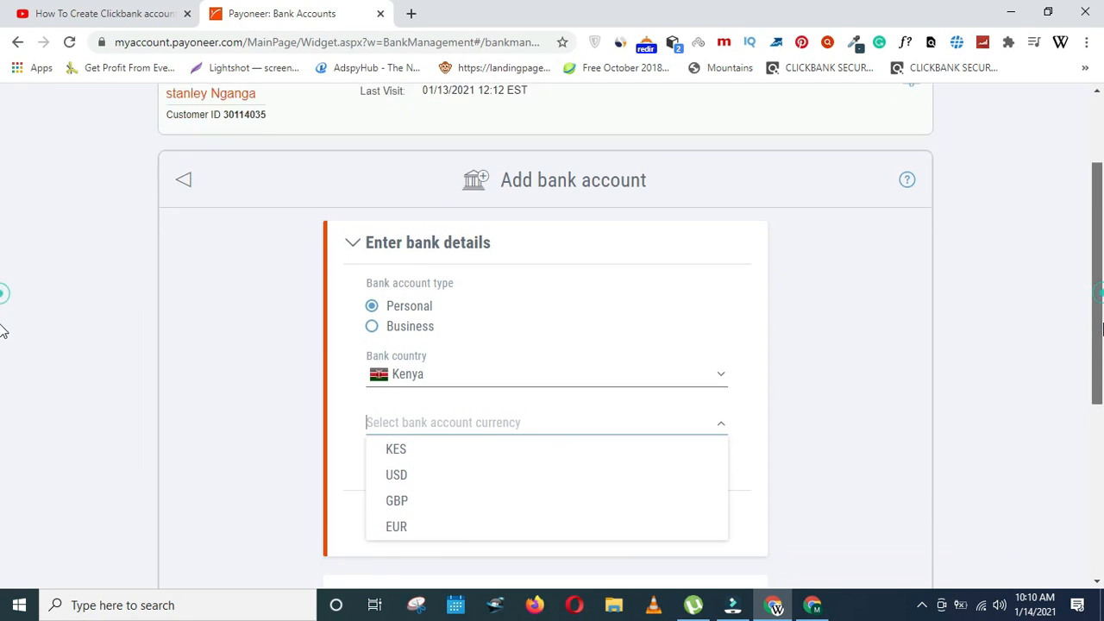
{"action": "left_click", "coordinate": [396, 349]}
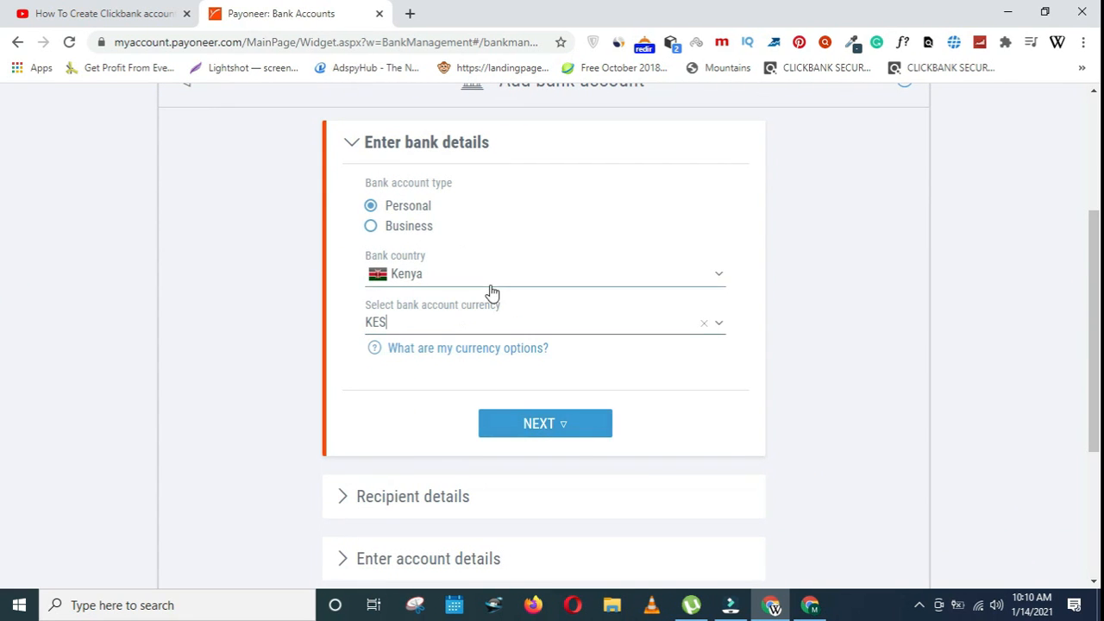
{"action": "left_click", "coordinate": [536, 426]}
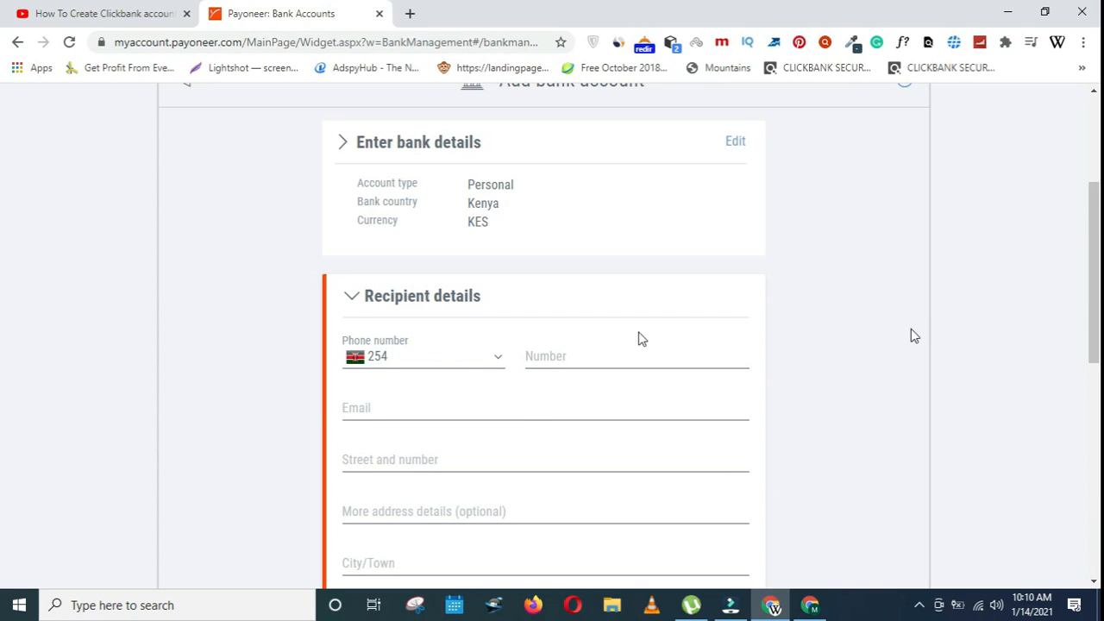
- Enter the recipient's phone number and autofill the saved e-mail and address details
{"action": "scroll", "coordinate": [4, 293], "scroll_direction": "down", "scroll_amount": 2}
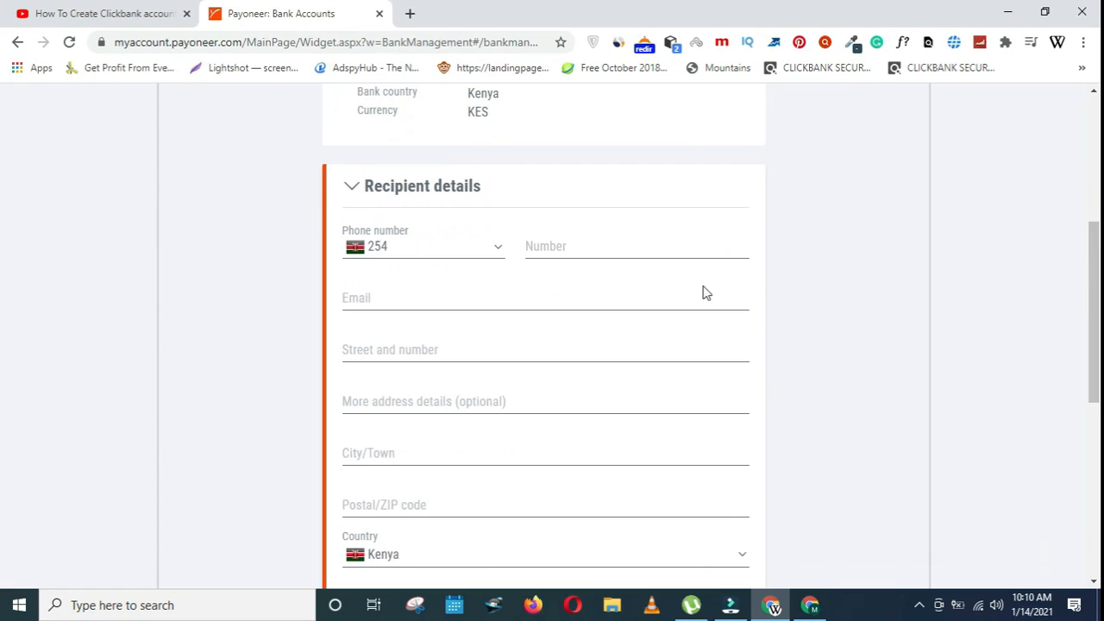
{"action": "left_click", "coordinate": [547, 245]}
{"action": "type", "text": "07217"}
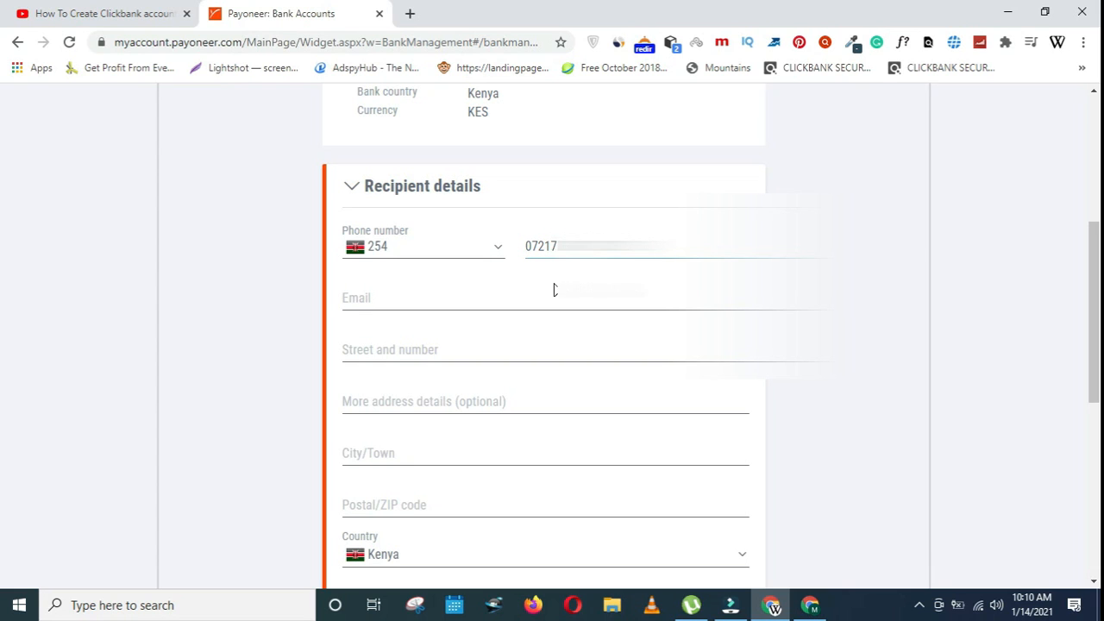
{"action": "left_click", "coordinate": [554, 290]}
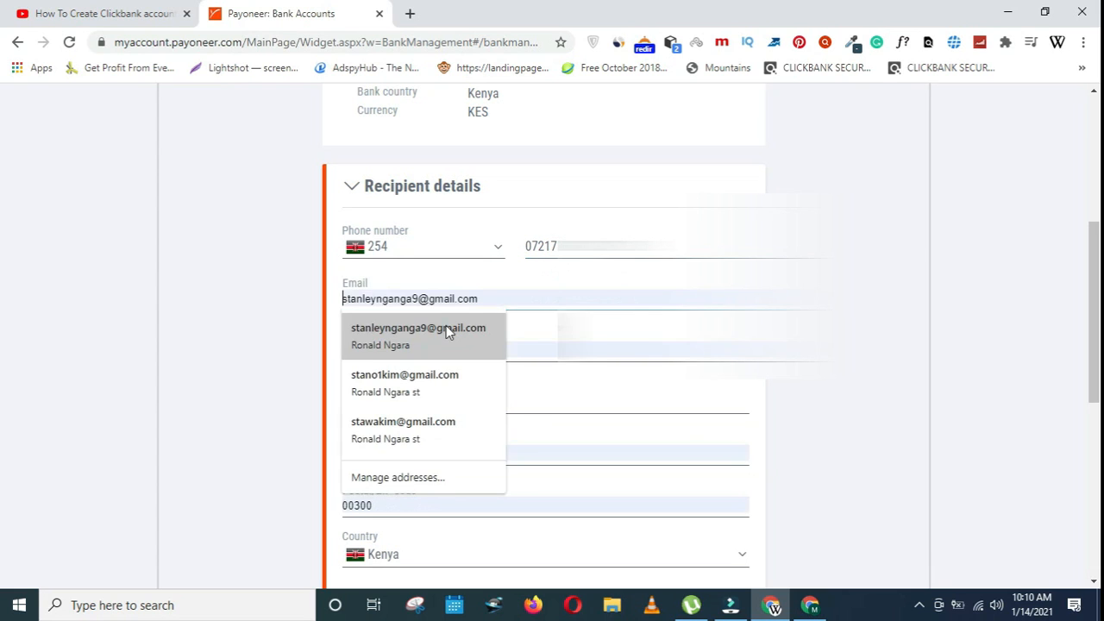
{"action": "left_click", "coordinate": [446, 325]}
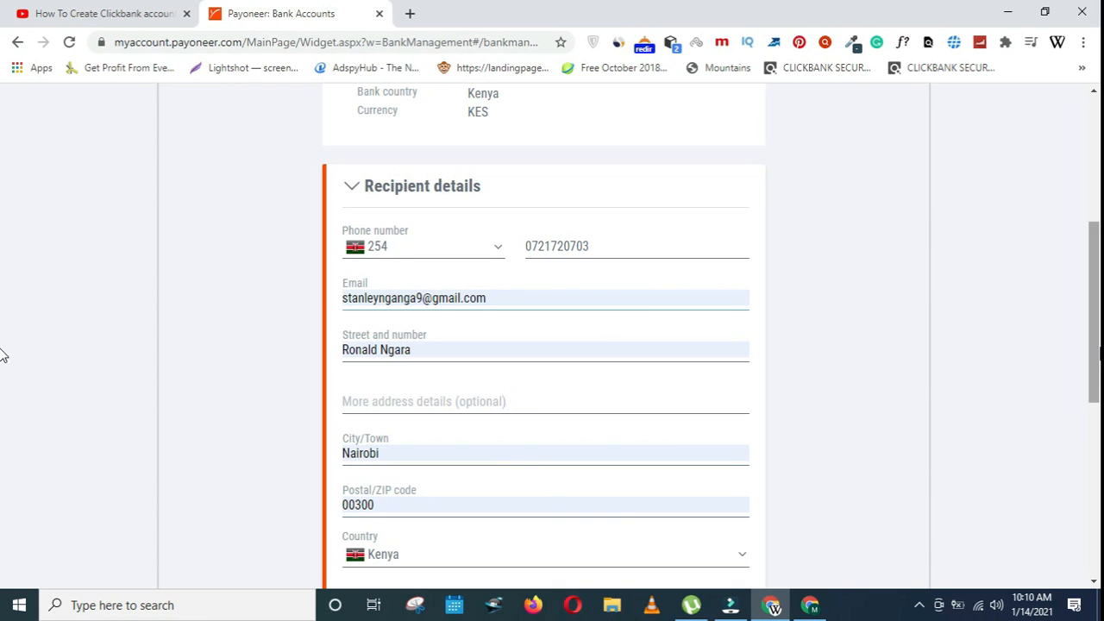
{"action": "scroll", "coordinate": [2, 366], "scroll_direction": "down", "scroll_amount": 1}
{"action": "scroll", "coordinate": [2, 366], "scroll_direction": "down", "scroll_amount": 3}
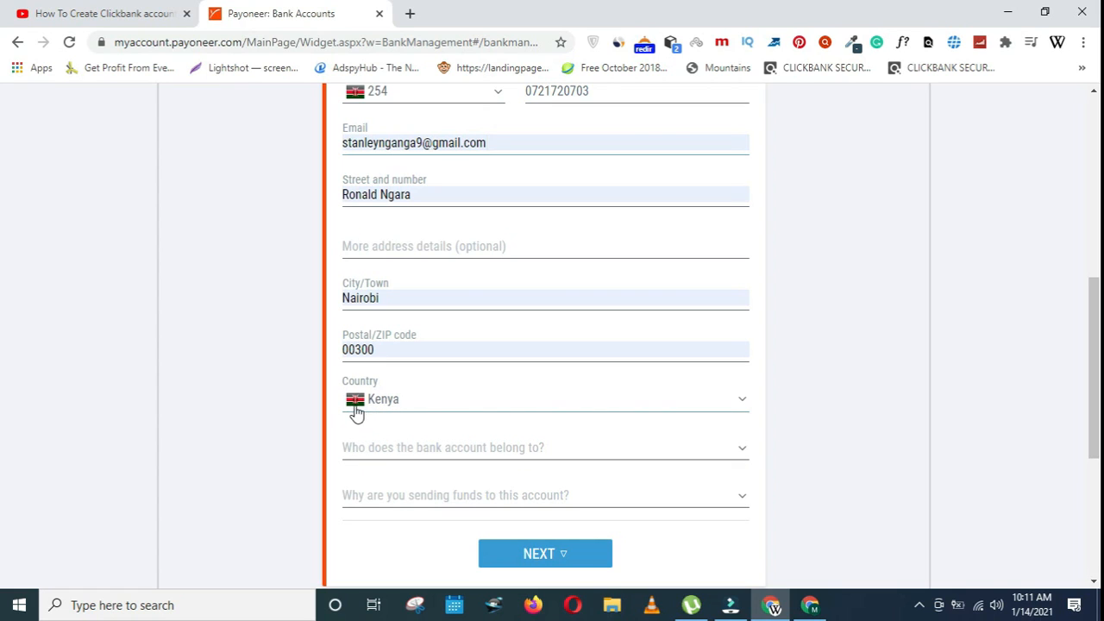
- Set the account owner to 'Me or my company' with reason 'I'm paying myself or my company', and continue
{"action": "left_click", "coordinate": [556, 459]}
{"action": "scroll", "coordinate": [1, 406], "scroll_direction": "down", "scroll_amount": 2}
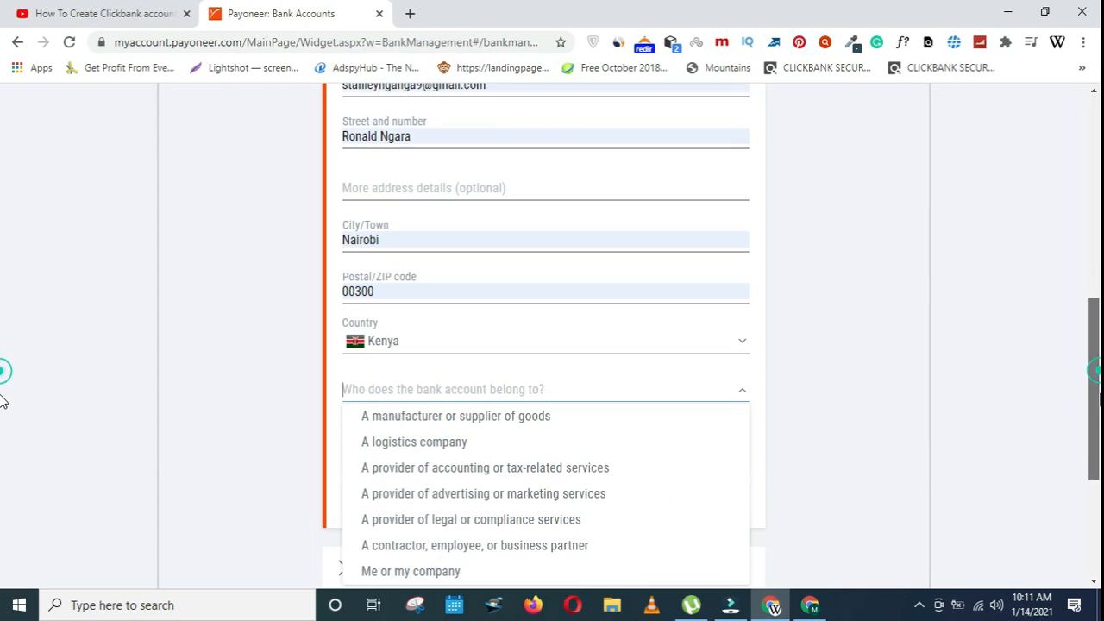
{"action": "left_click", "coordinate": [452, 500]}
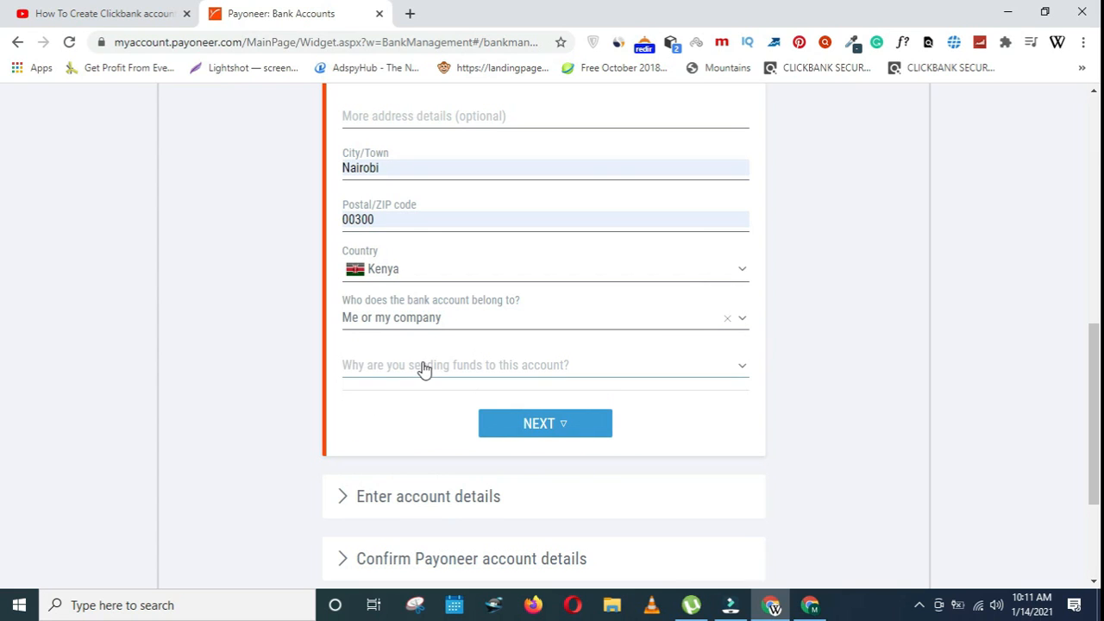
{"action": "left_click", "coordinate": [520, 371]}
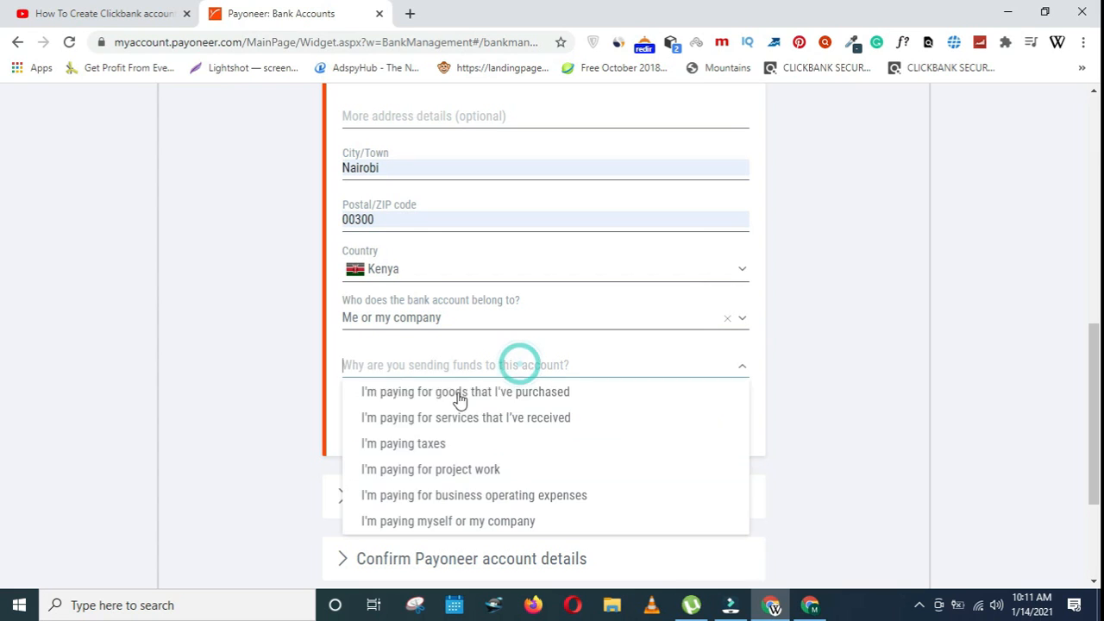
{"action": "left_click", "coordinate": [457, 524]}
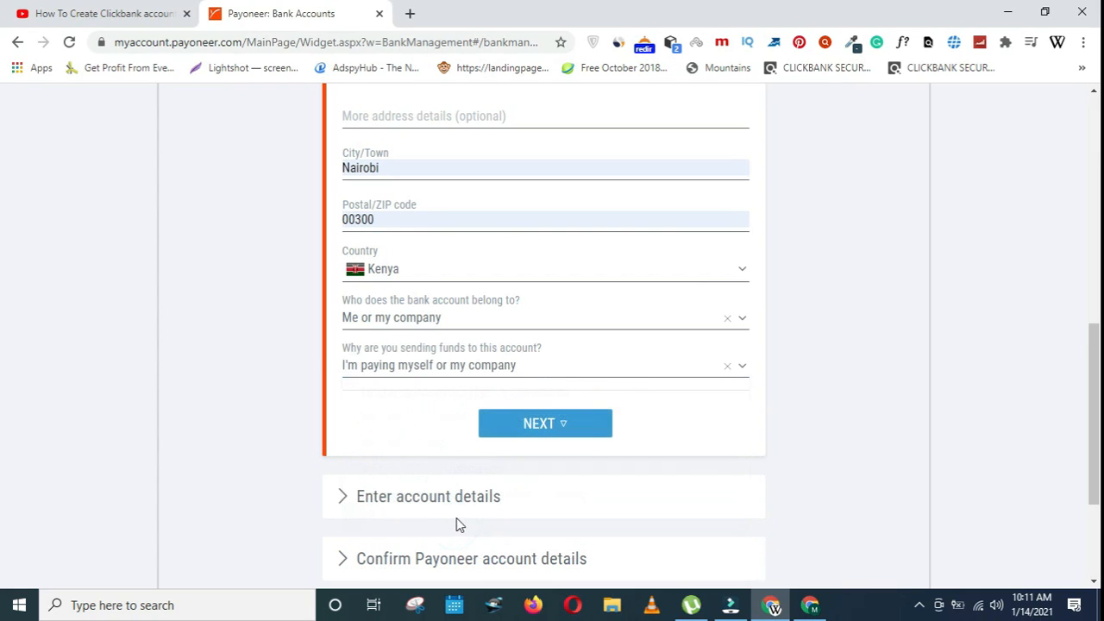
{"action": "left_click", "coordinate": [549, 425]}
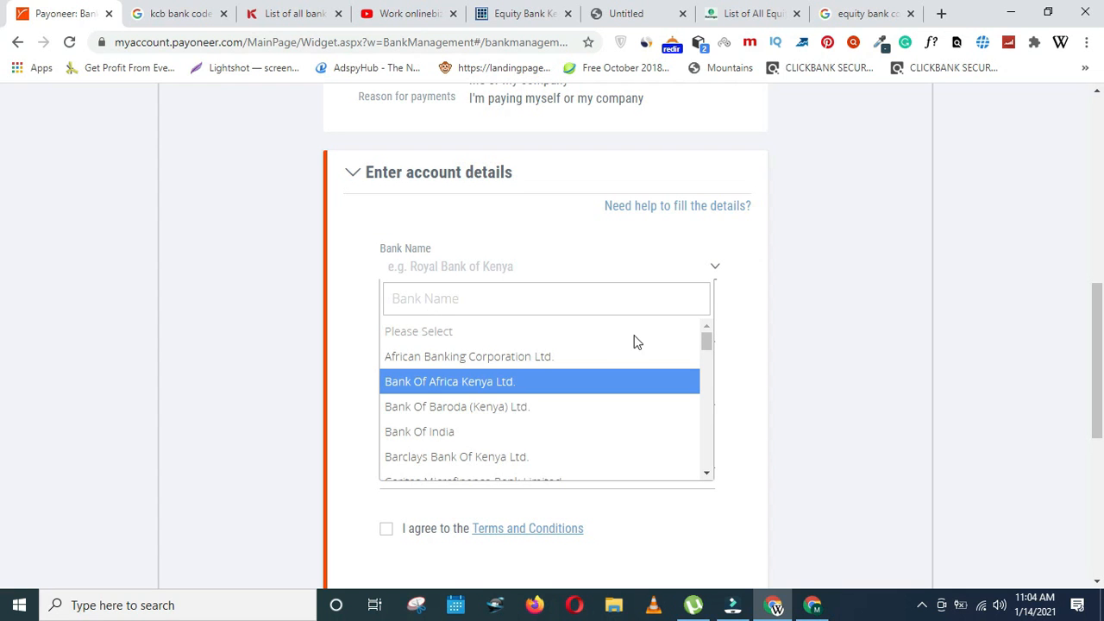
- Choose Equity Bank (Kenya) Limited as the bank and autofill the account holder's full name
{"action": "mouse_move", "coordinate": [707, 341]}
{"action": "left_mouse_down"}
{"action": "mouse_move", "coordinate": [704, 382]}
{"action": "mouse_move", "coordinate": [703, 340]}
{"action": "mouse_move", "coordinate": [707, 362]}
{"action": "left_mouse_up"}
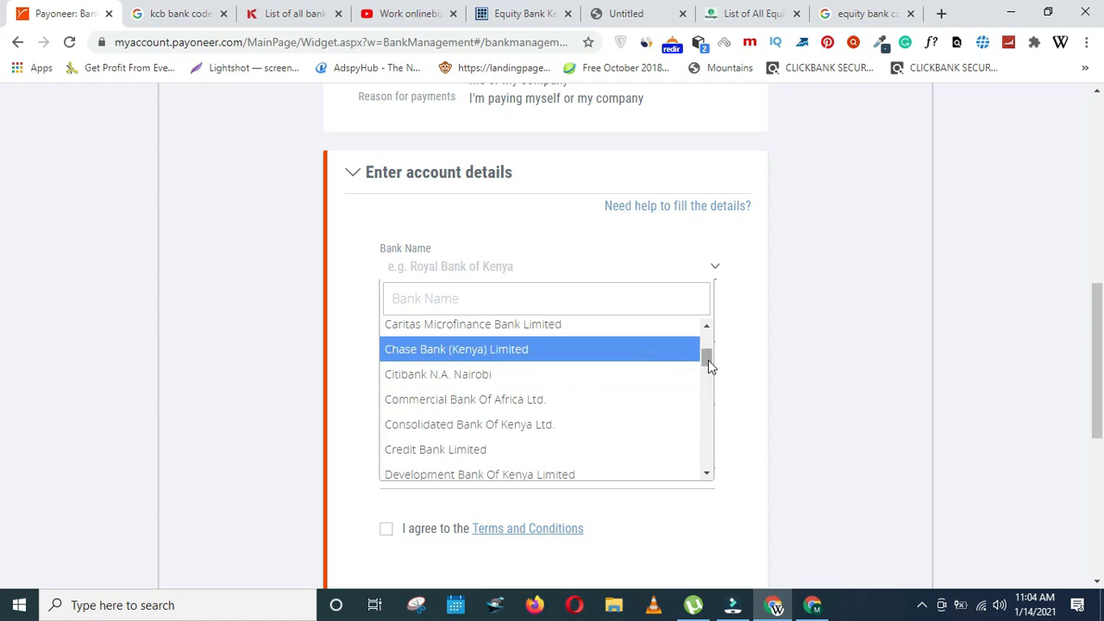
{"action": "mouse_move", "coordinate": [707, 360]}
{"action": "left_mouse_down"}
{"action": "mouse_move", "coordinate": [707, 340]}
{"action": "mouse_move", "coordinate": [705, 375]}
{"action": "left_mouse_up"}
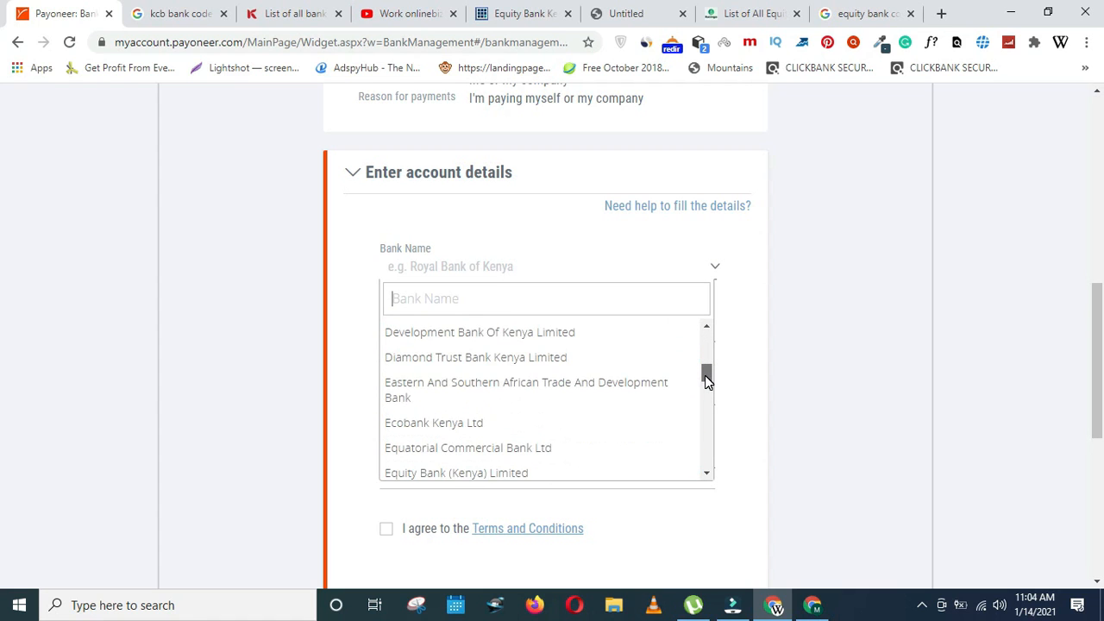
{"action": "left_click", "coordinate": [467, 472]}
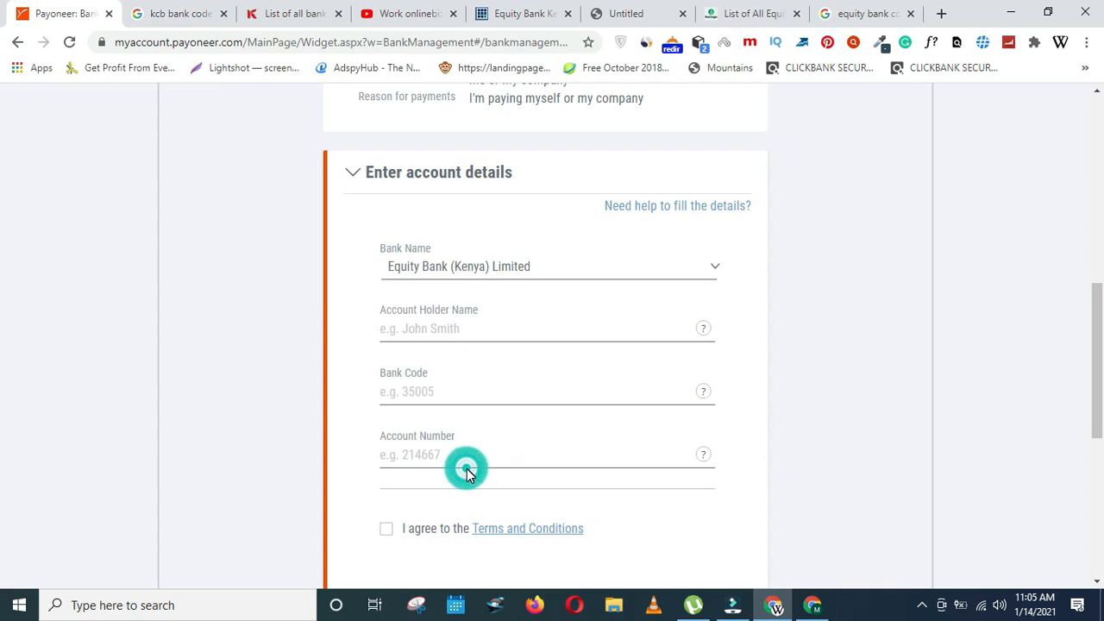
{"action": "left_click", "coordinate": [501, 332]}
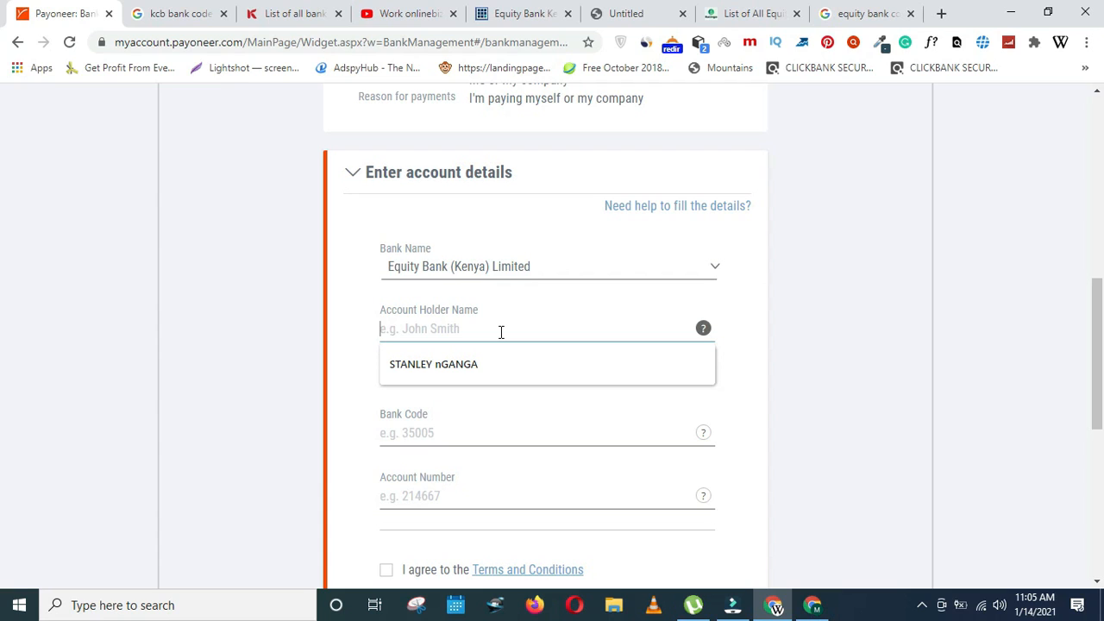
{"action": "left_click", "coordinate": [520, 394]}
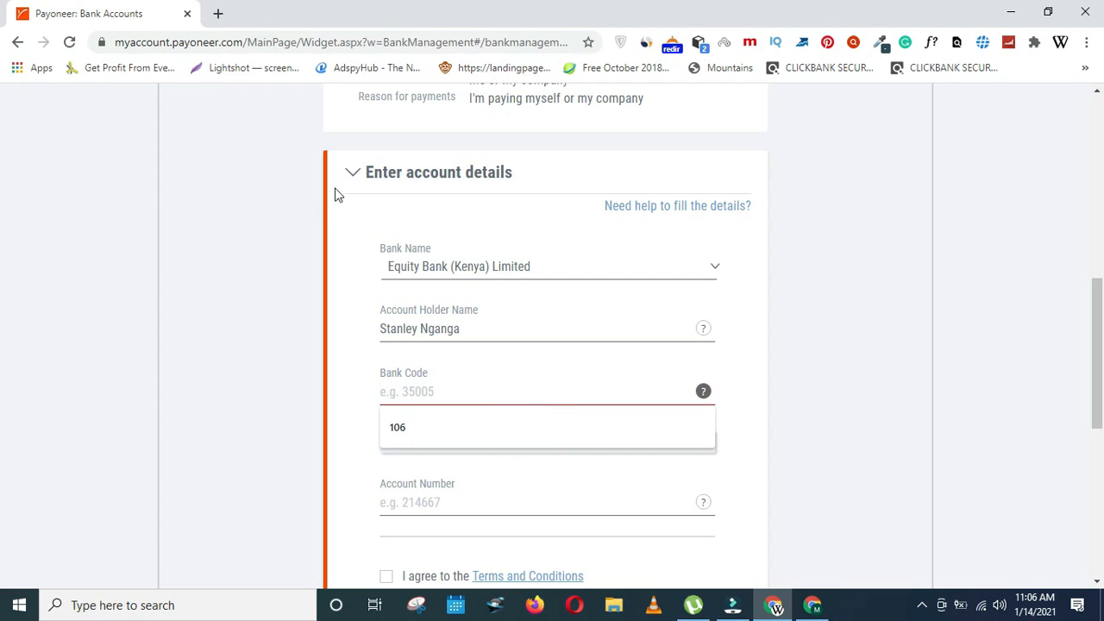
- In a new tab, search Google for 'equity bank code gikomba branch'
{"action": "left_click", "coordinate": [217, 13]}
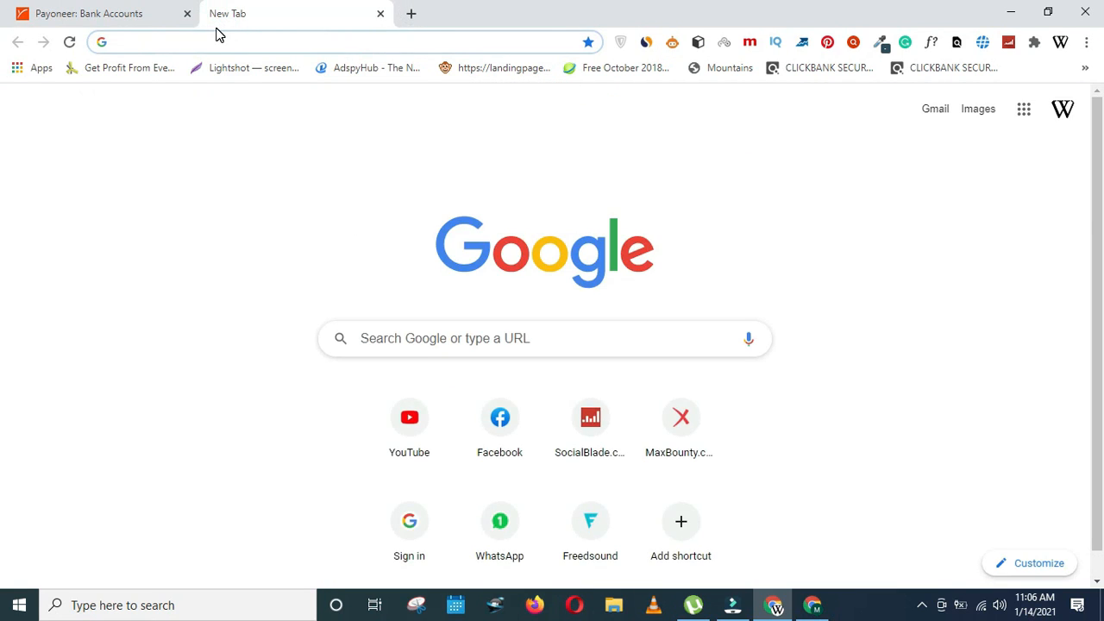
{"action": "type", "text": "eq"}
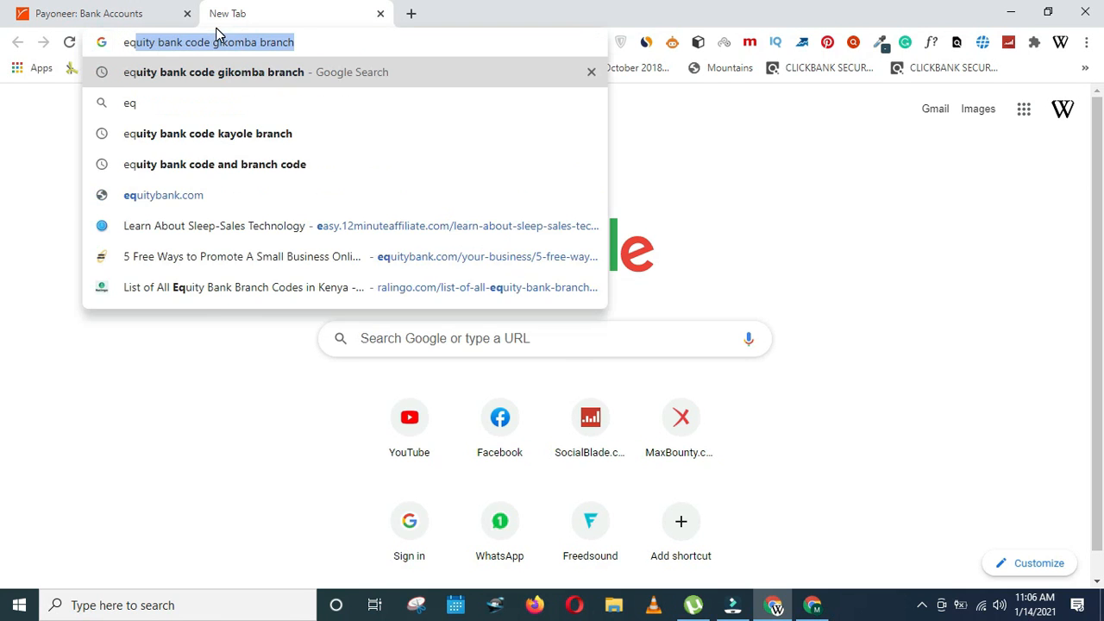
{"action": "type", "text": "uity ba"}
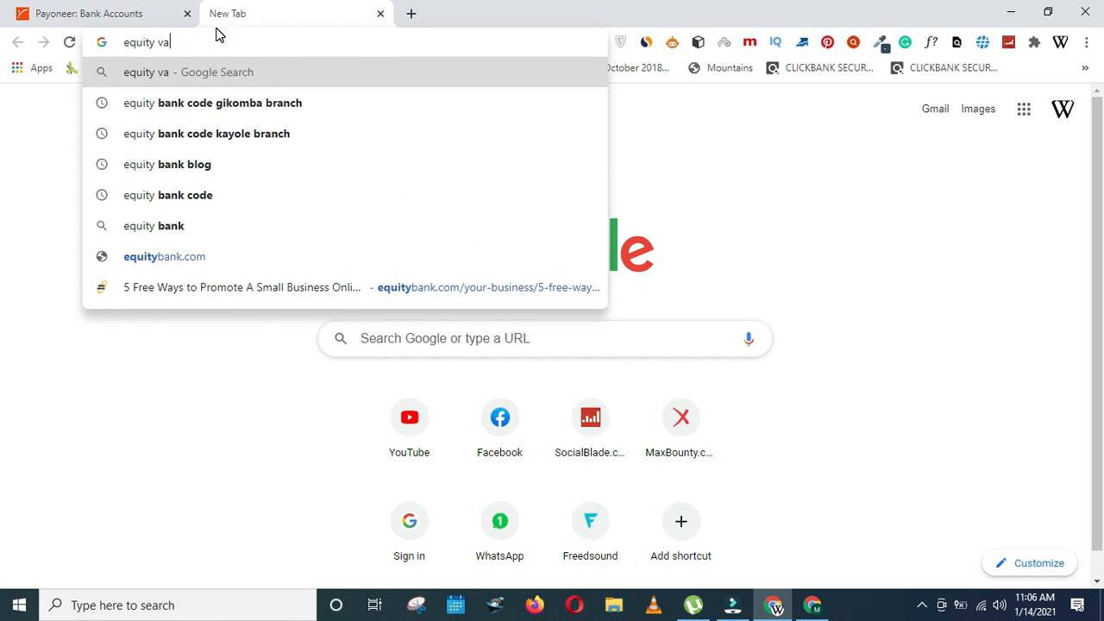
{"action": "type", "text": "nk "}
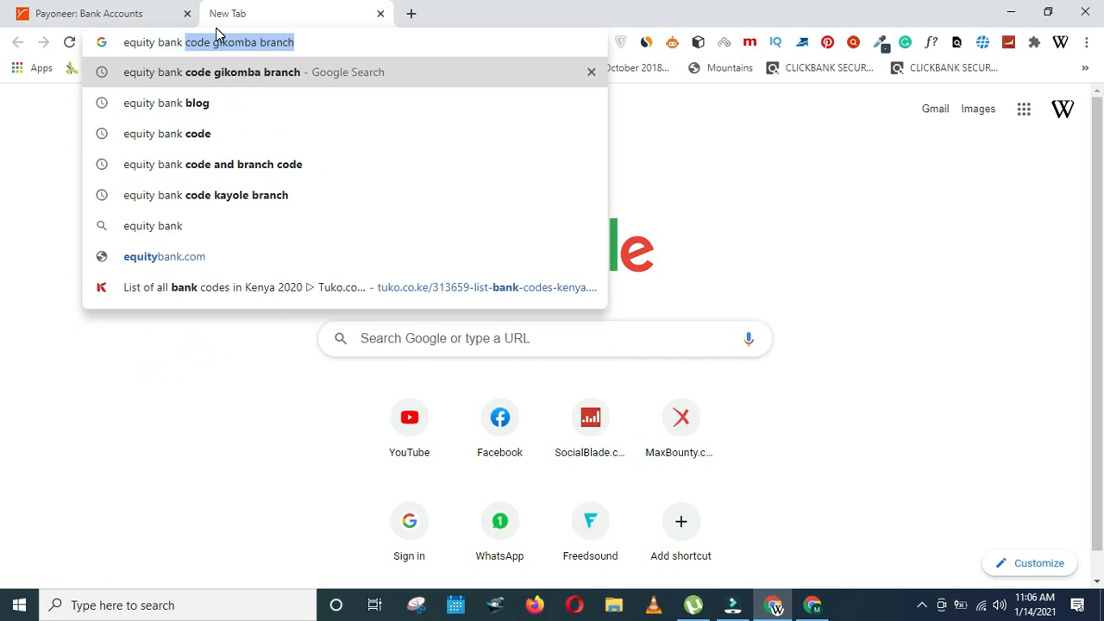
{"action": "type", "text": "code "}
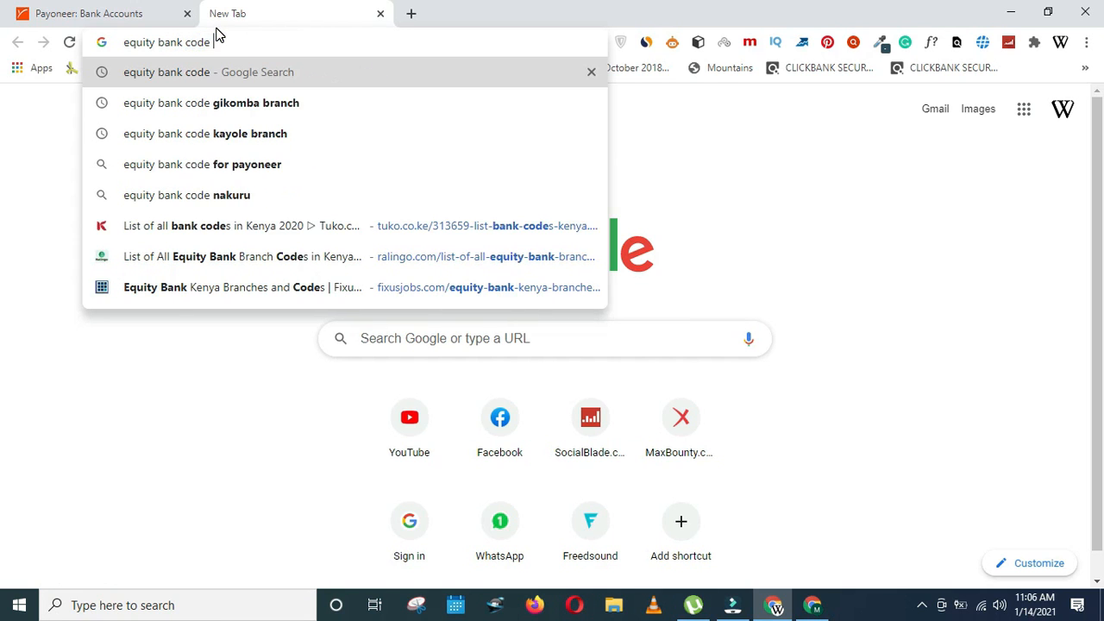
{"action": "type", "text": "gikomba"}
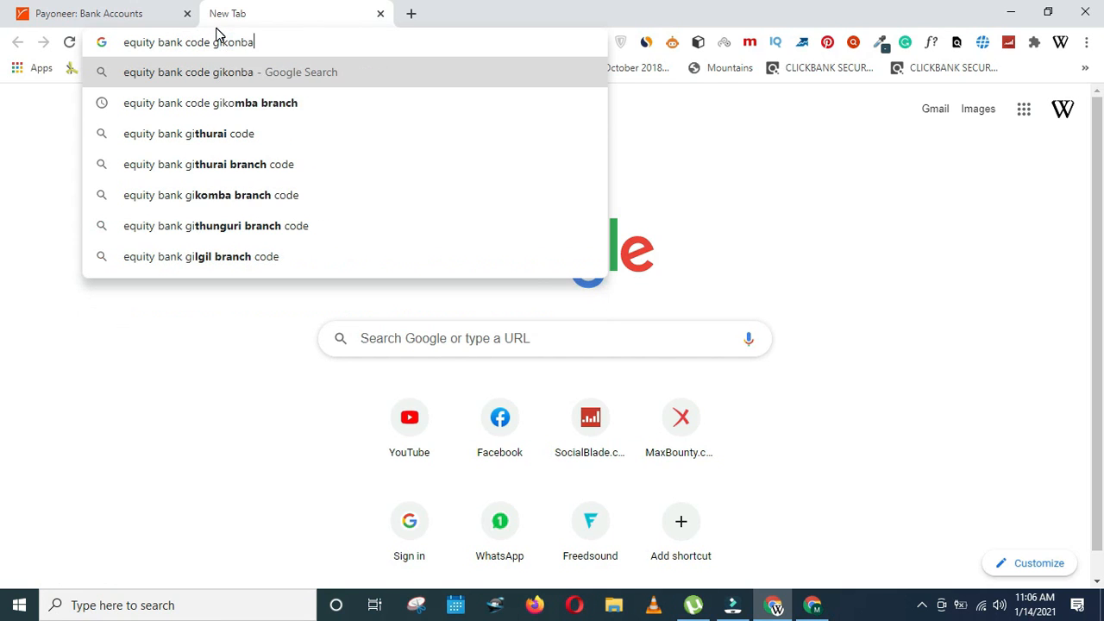
{"action": "key", "text": "BackSpace"}
{"action": "key", "text": "BackSpace"}
{"action": "key", "text": "BackSpace"}
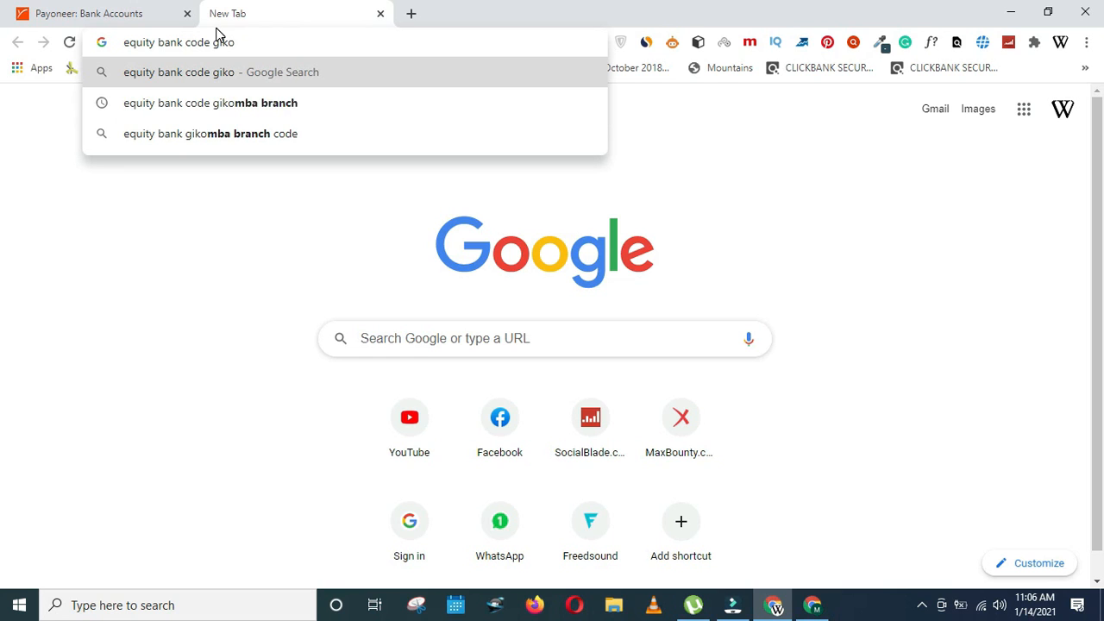
{"action": "type", "text": "mba branch"}
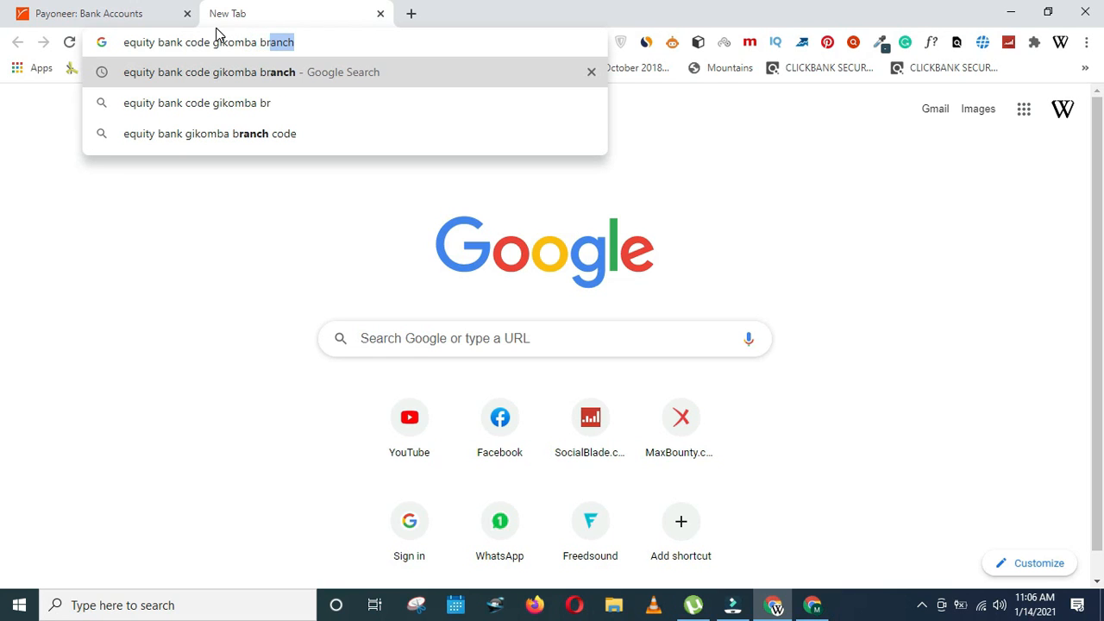
{"action": "key", "text": "Return"}
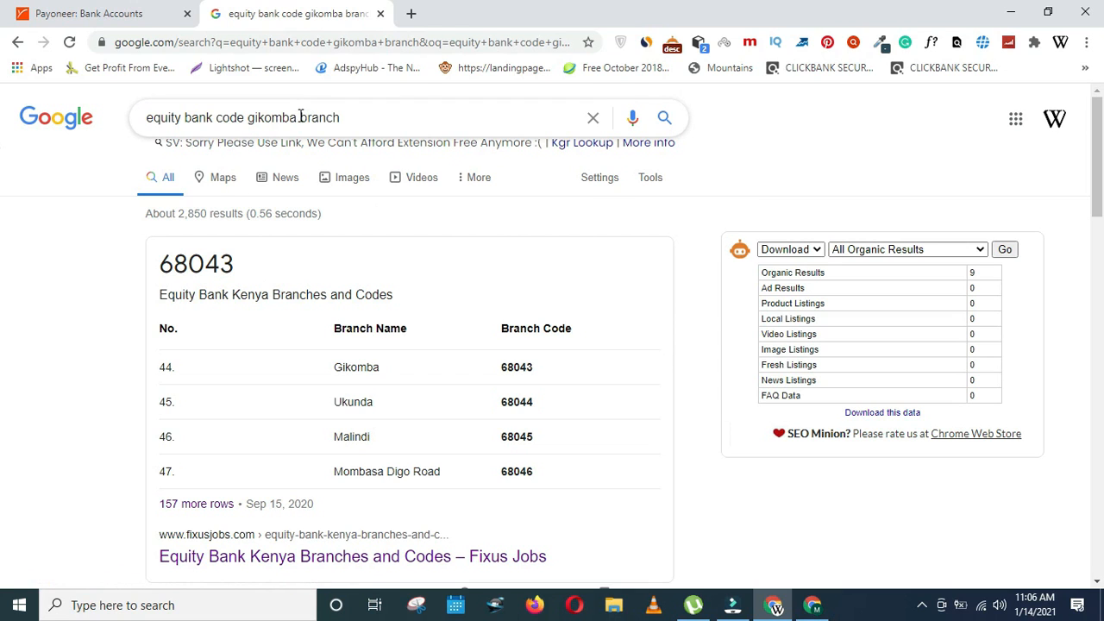
- Change the search to the Kayole branch and copy its branch code 68065
{"action": "left_click_drag", "start_coordinate": [300, 117], "coordinate": [251, 108]}
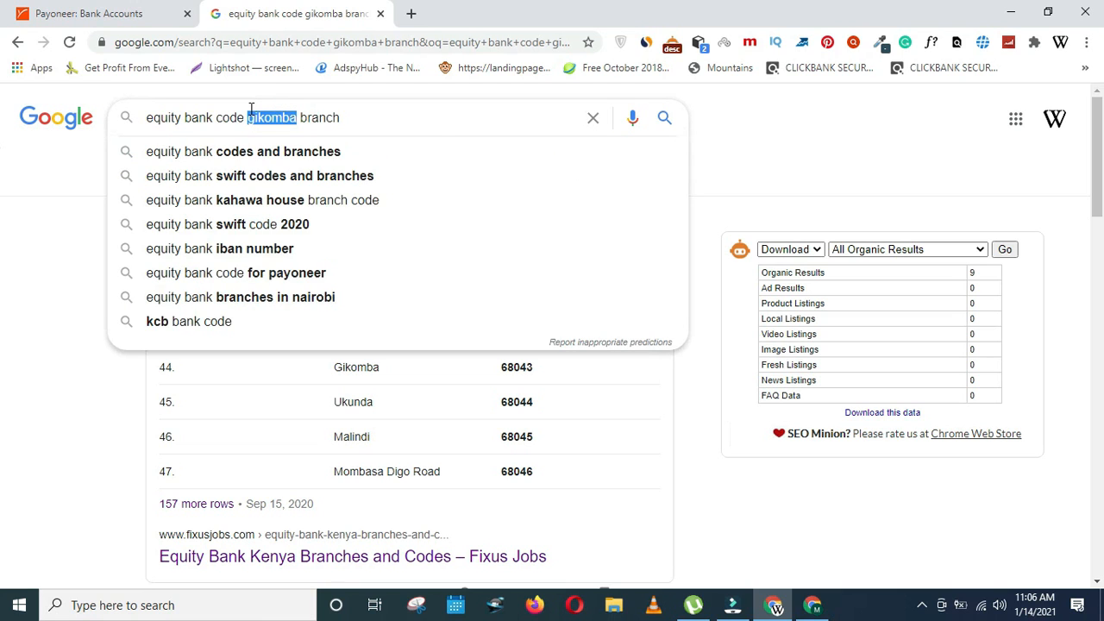
{"action": "key", "text": "BackSpace"}
{"action": "type", "text": "kayo"}
{"action": "type", "text": "le"}
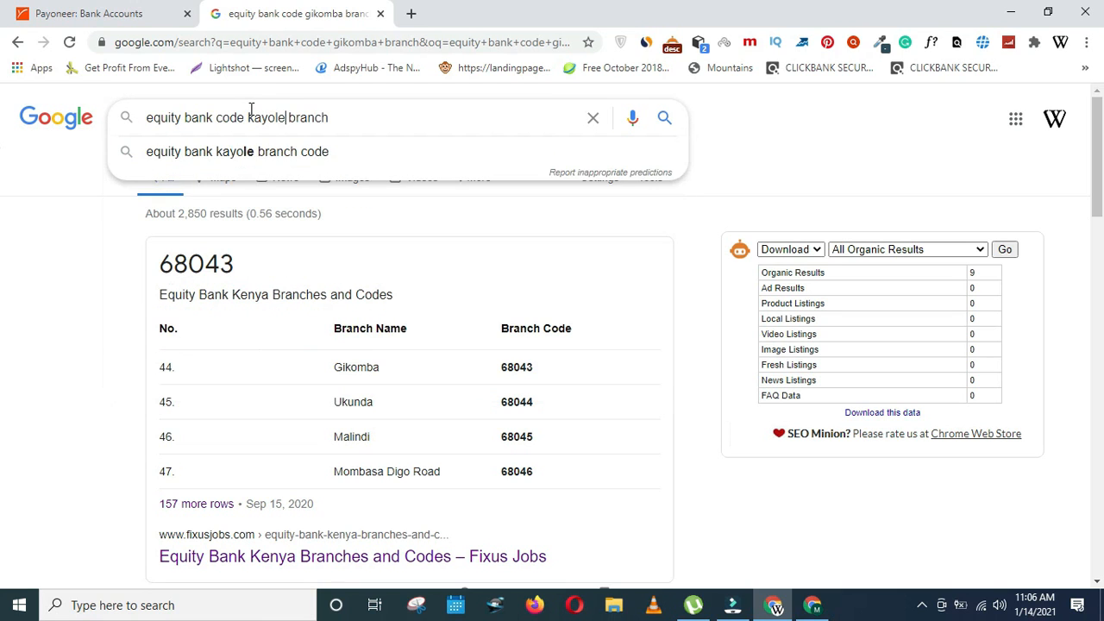
{"action": "key", "text": "Return"}
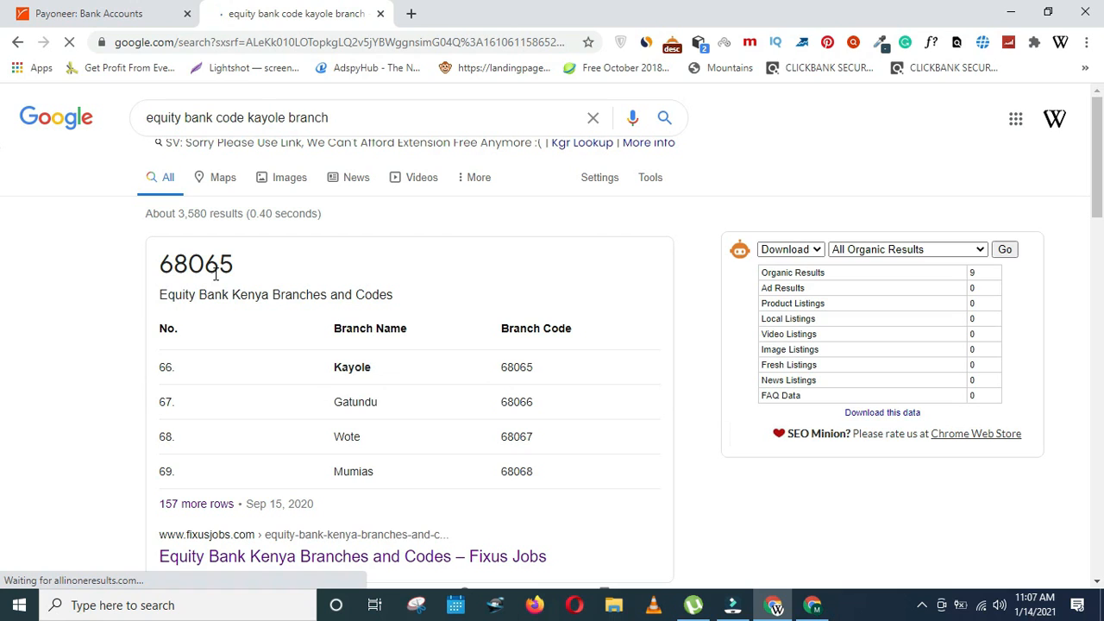
{"action": "left_click_drag", "start_coordinate": [247, 269], "coordinate": [164, 263]}
{"action": "right_click", "coordinate": [163, 263]}
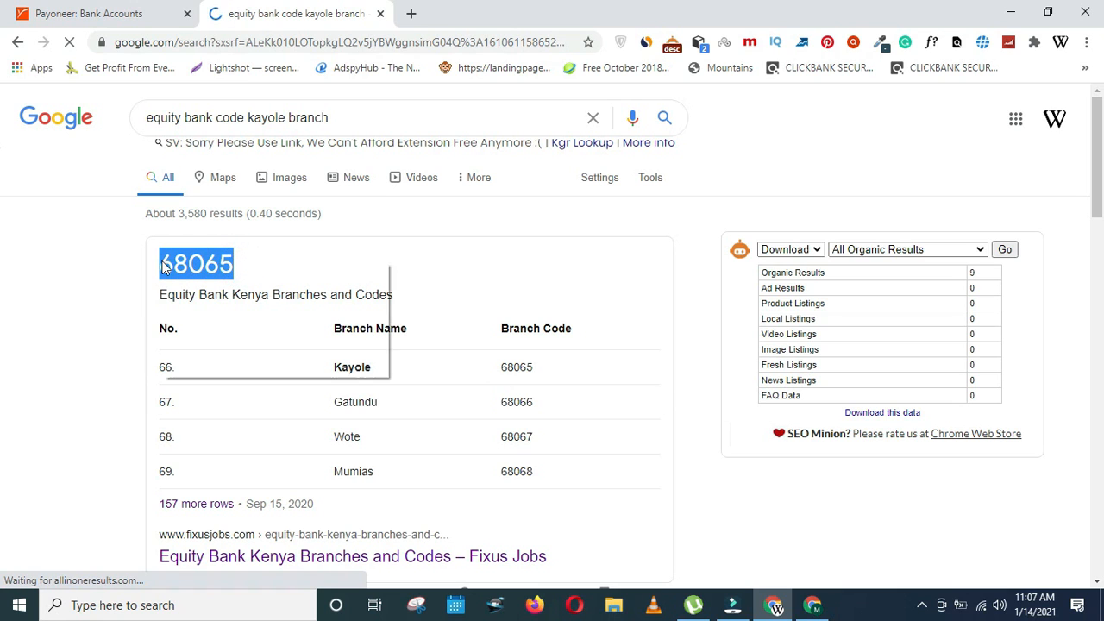
{"action": "left_click", "coordinate": [197, 273]}
- Back in Payoneer, paste 68065 as the bank code and enter the account number
{"action": "left_click", "coordinate": [129, 7]}
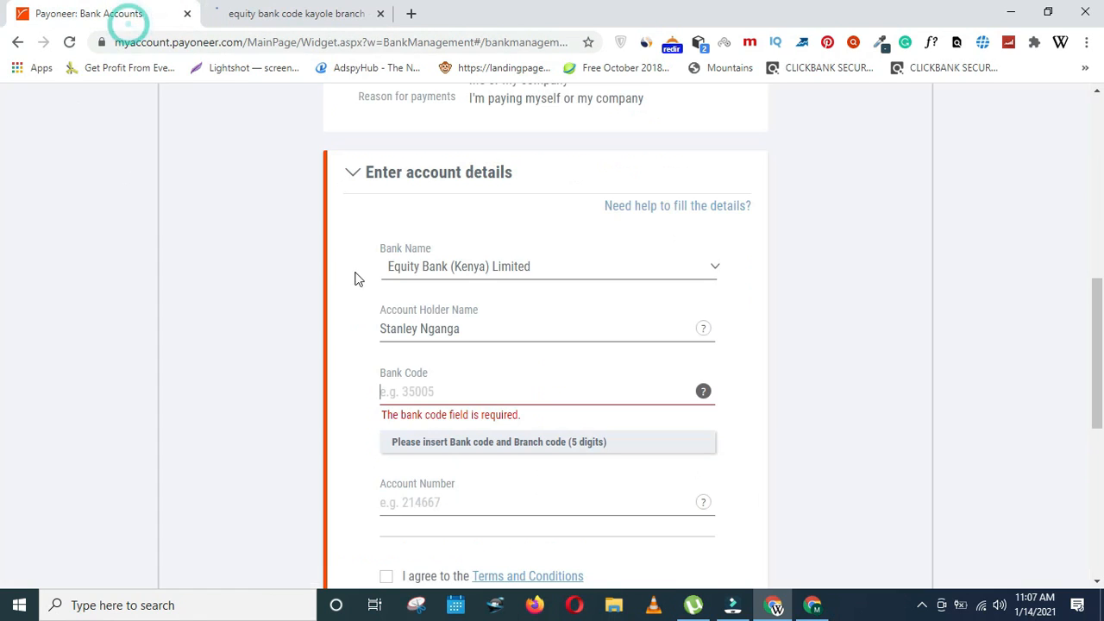
{"action": "left_click", "coordinate": [422, 394]}
{"action": "right_click", "coordinate": [423, 394]}
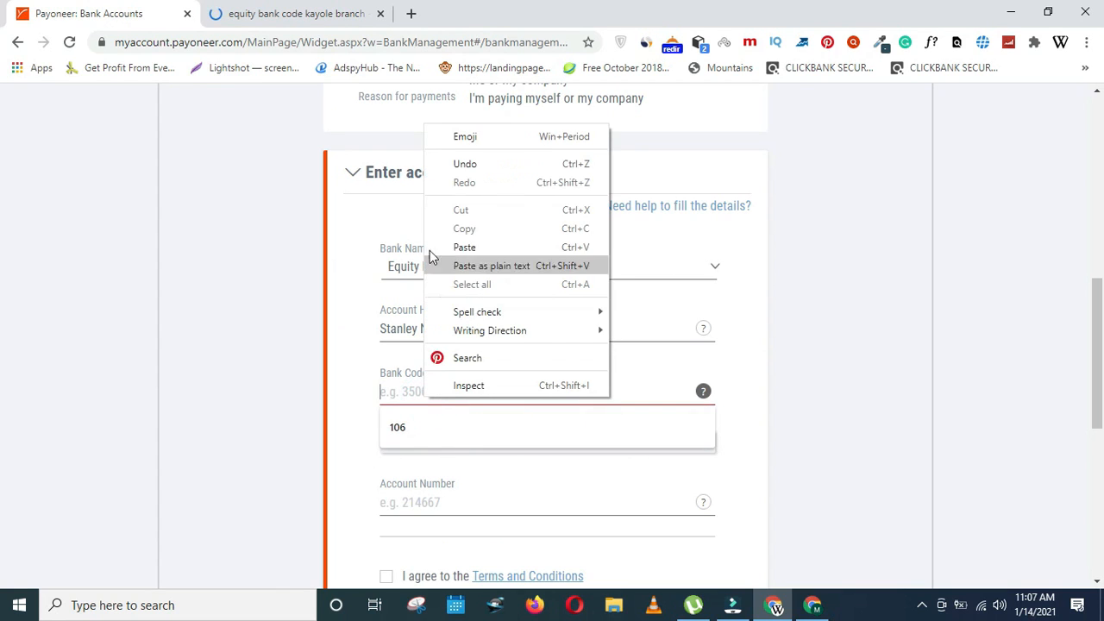
{"action": "left_click", "coordinate": [470, 247]}
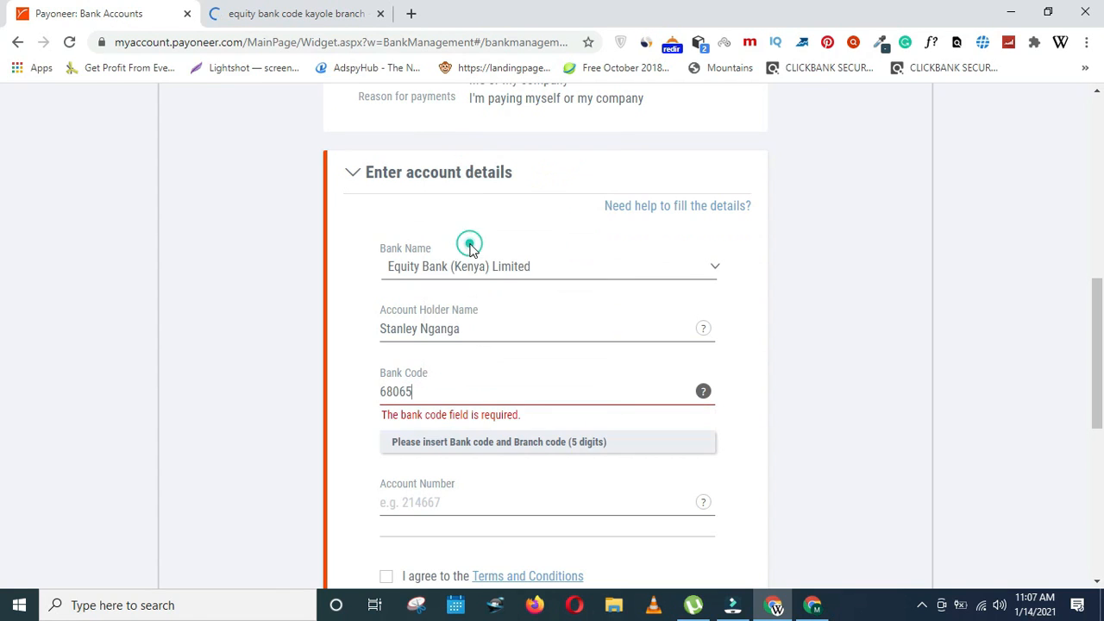
{"action": "left_click", "coordinate": [1018, 308]}
{"action": "scroll", "coordinate": [1018, 308], "scroll_direction": "down", "scroll_amount": 2}
{"action": "left_click", "coordinate": [519, 304]}
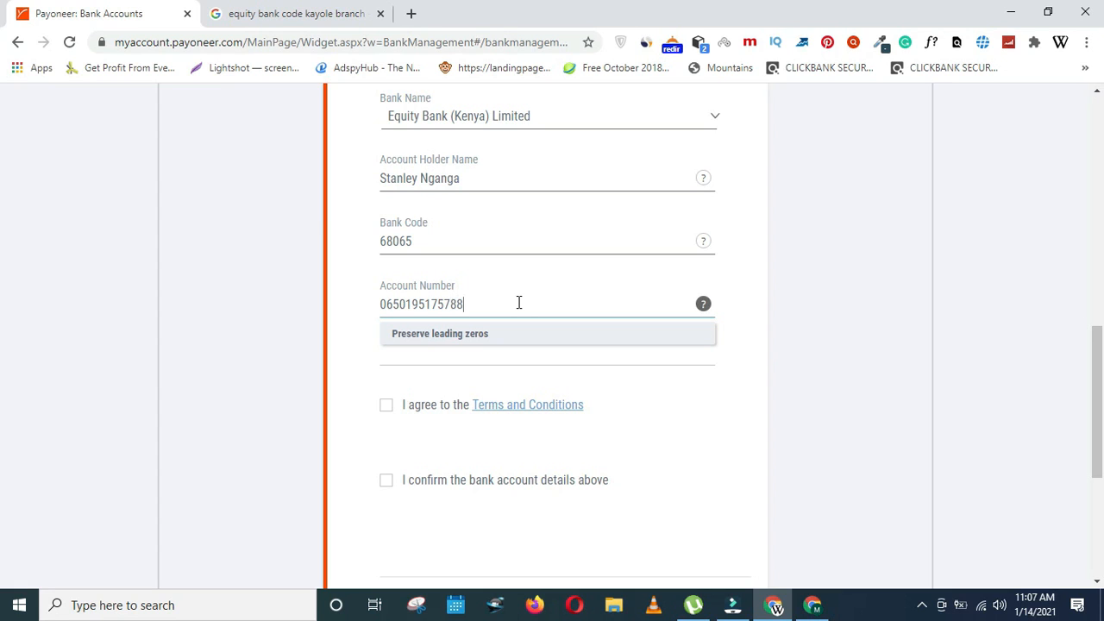
{"action": "left_click", "coordinate": [894, 357]}
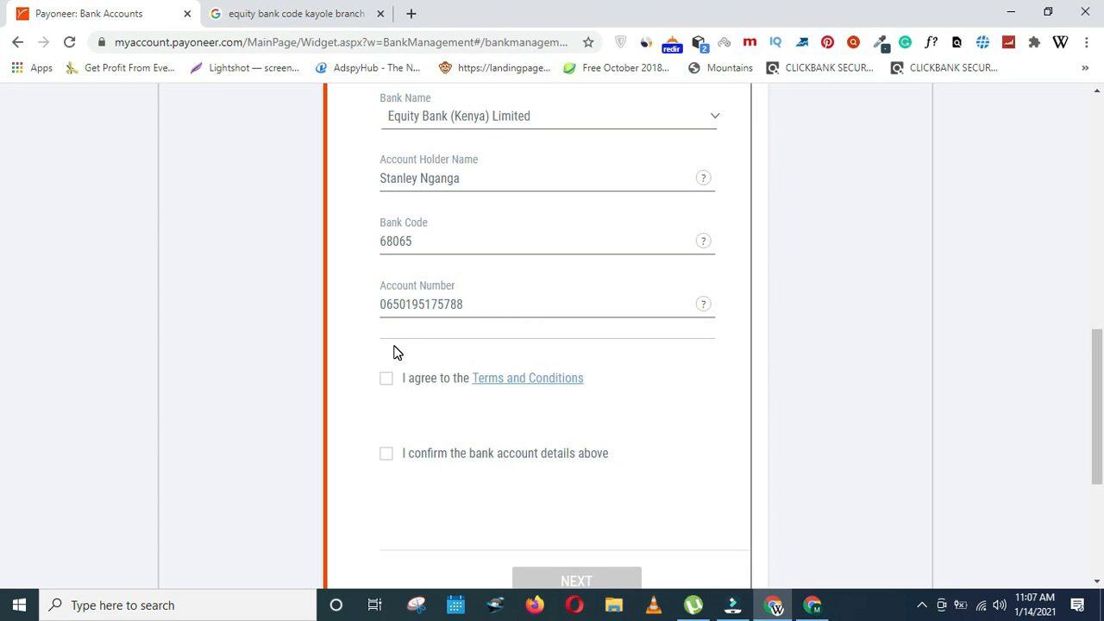
- Accept the Terms and Conditions and details-correct confirmation, then proceed to confirming Payoneer details
{"action": "left_click", "coordinate": [386, 379]}
{"action": "left_click", "coordinate": [385, 380]}
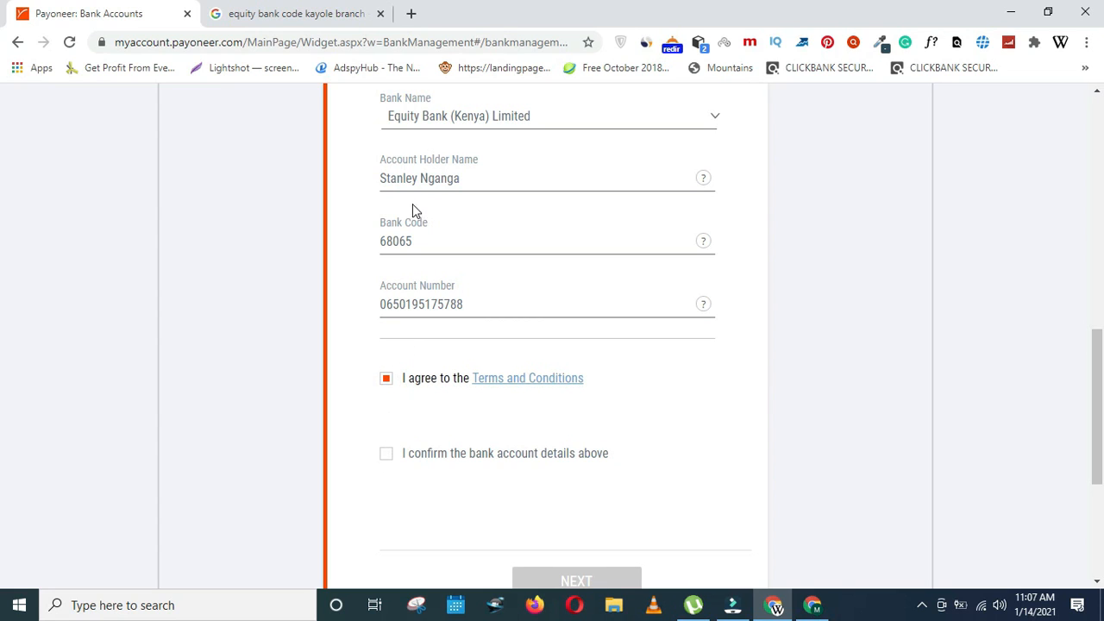
{"action": "left_click", "coordinate": [388, 454]}
{"action": "left_click", "coordinate": [393, 455]}
{"action": "scroll", "coordinate": [0, 379], "scroll_direction": "down", "scroll_amount": 2}
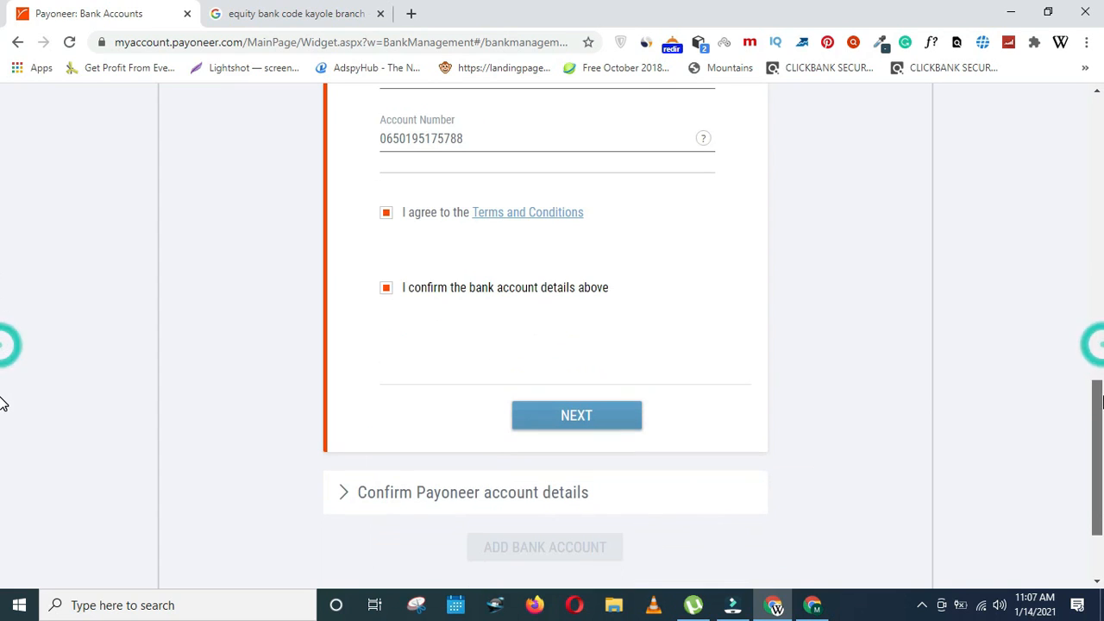
{"action": "left_click", "coordinate": [561, 414]}
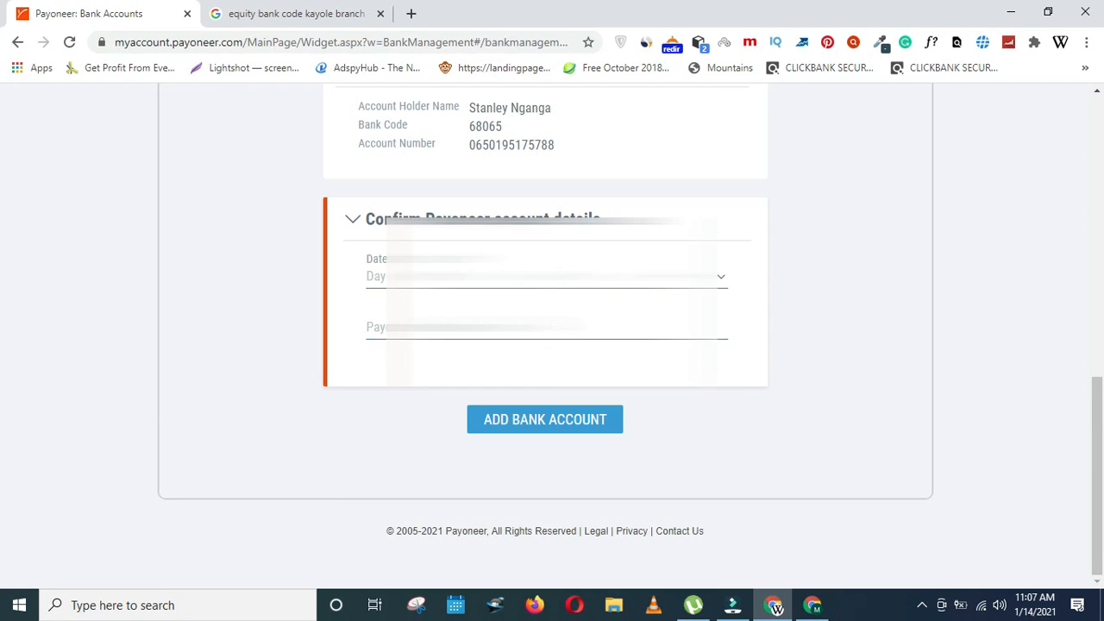
- Pick 12 as the day of the date of birth, then open the month list
{"action": "left_click", "coordinate": [449, 276]}
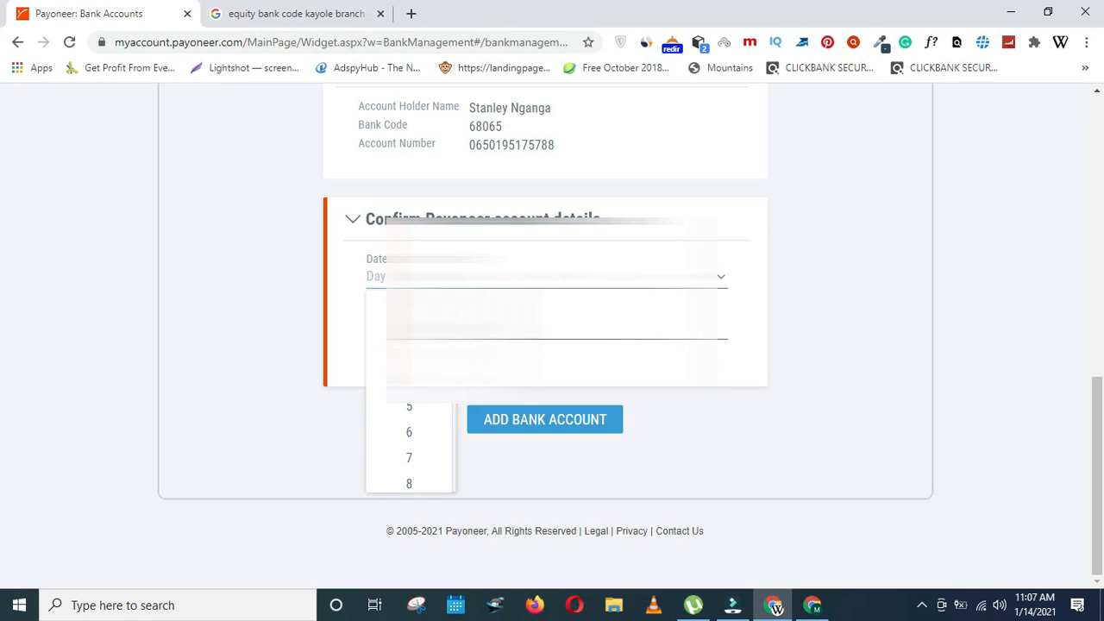
{"action": "scroll", "coordinate": [408, 362], "scroll_direction": "down", "scroll_amount": 3}
{"action": "left_click", "coordinate": [422, 394]}
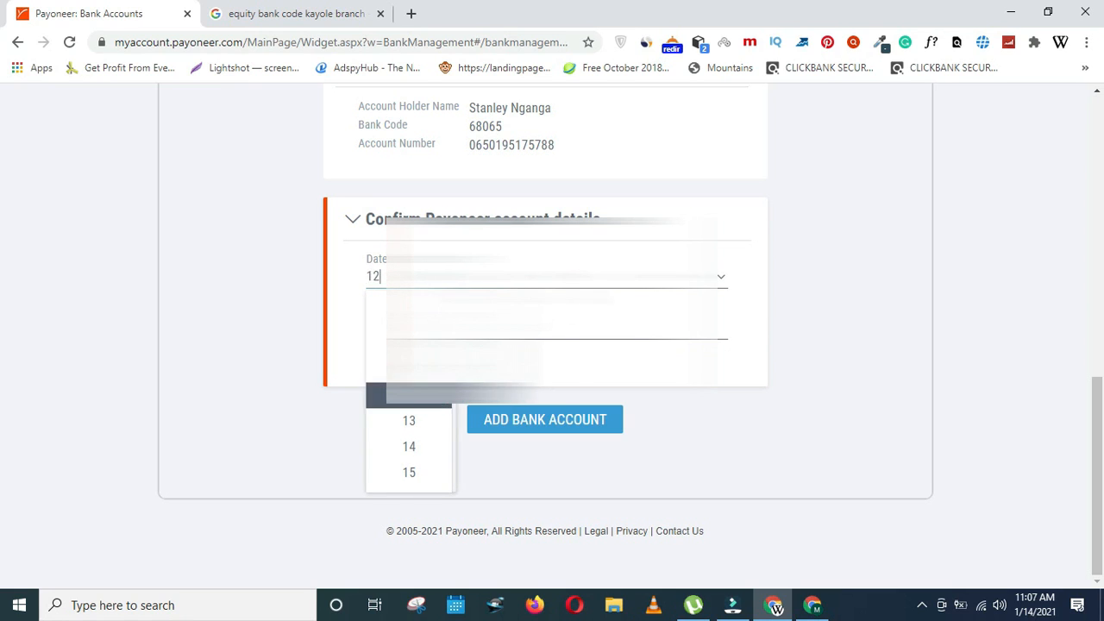
{"action": "left_click", "coordinate": [545, 302]}
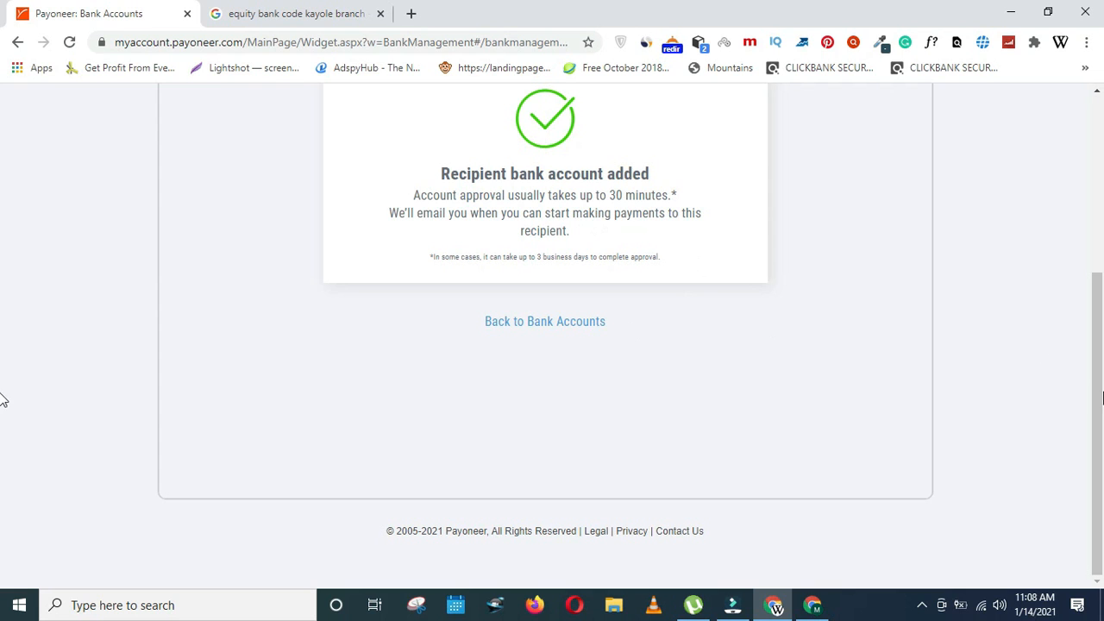
- Leave the Payoneer confirmation page and bring the Filmora editor to the front
{"action": "scroll", "coordinate": [2, 345], "scroll_direction": "up", "scroll_amount": 3}
{"action": "scroll", "coordinate": [3, 333], "scroll_direction": "down", "scroll_amount": 2}
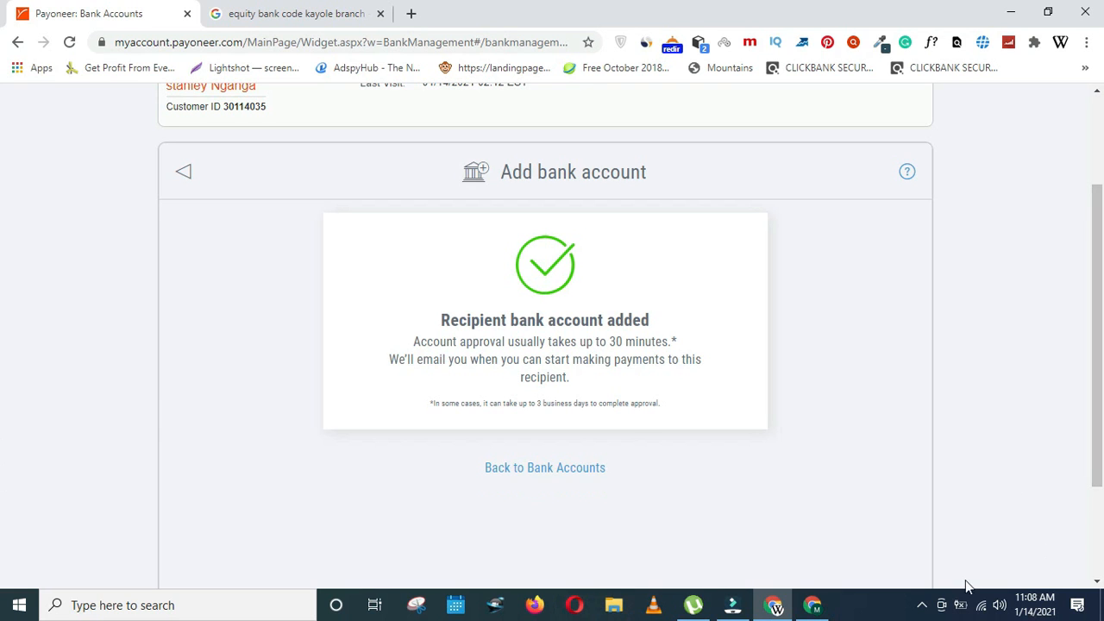
{"action": "left_click", "coordinate": [771, 600]}
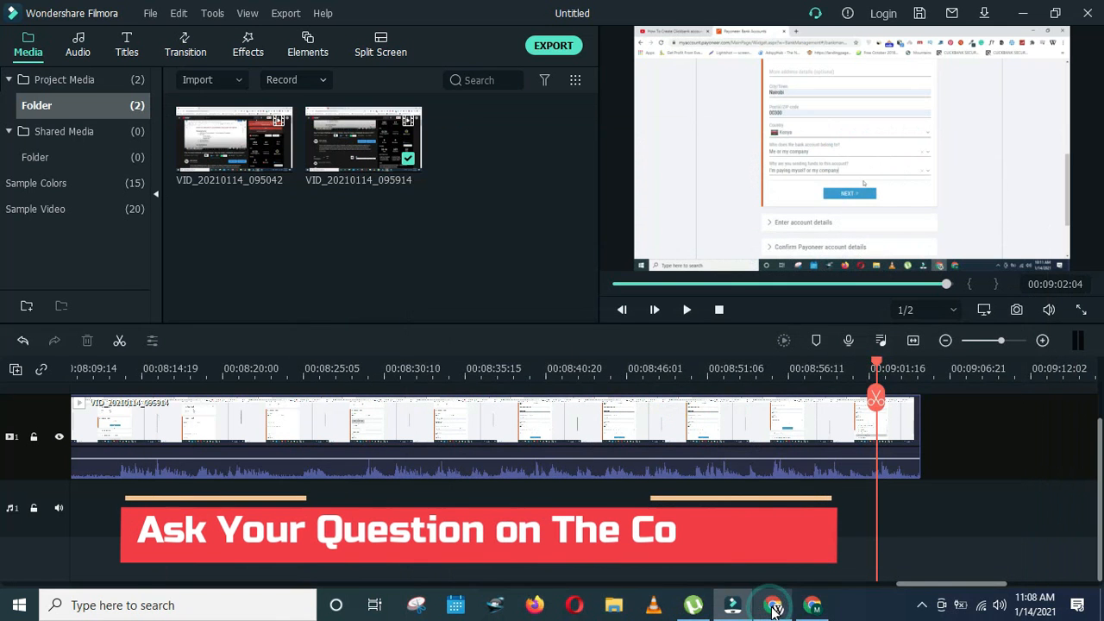